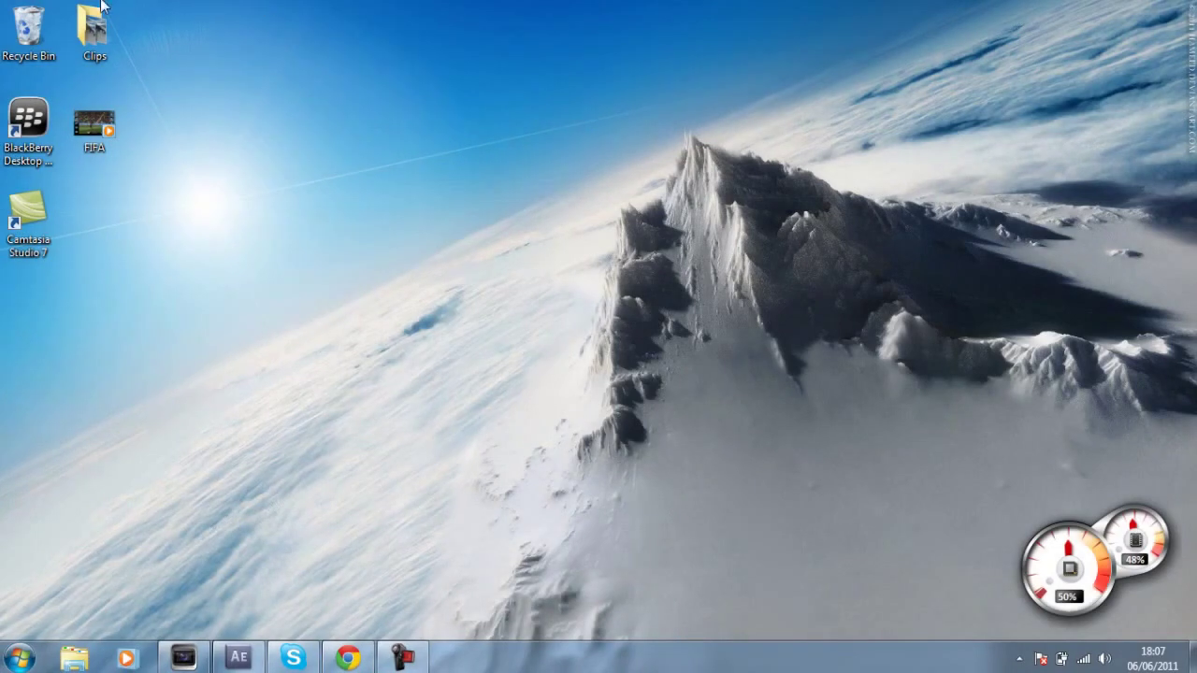
# - Look over the YouTube channel's uploaded videos, then return to the desktop
pyautogui.moveTo(126, 7); pyautogui.dragTo(16, 284)
pyautogui.click(84, 362)
pyautogui.click(348, 658)
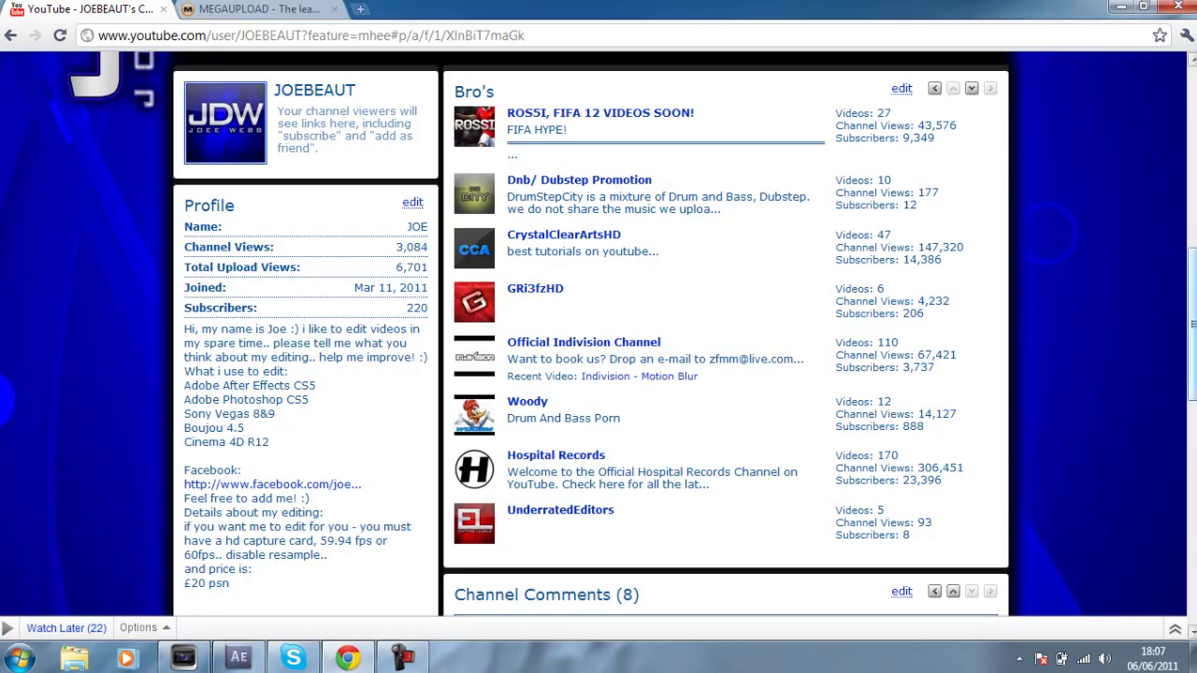
pyautogui.scroll(5, 760, 495)
pyautogui.click(766, 299)
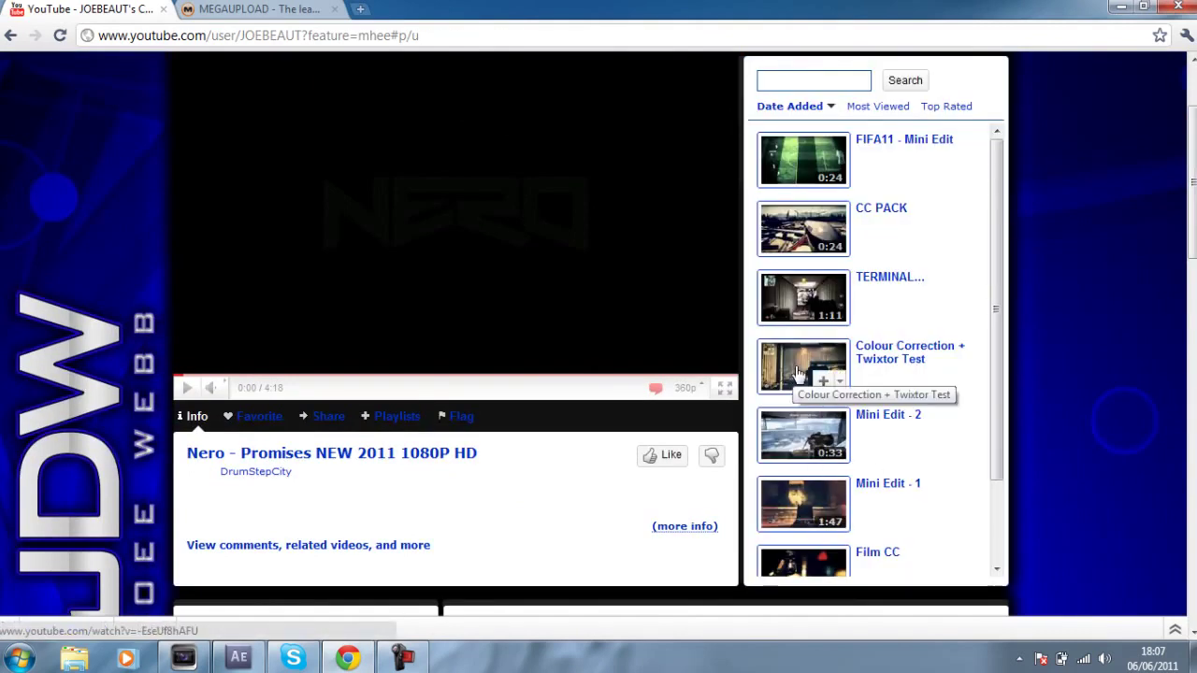
pyautogui.click(1113, 7)
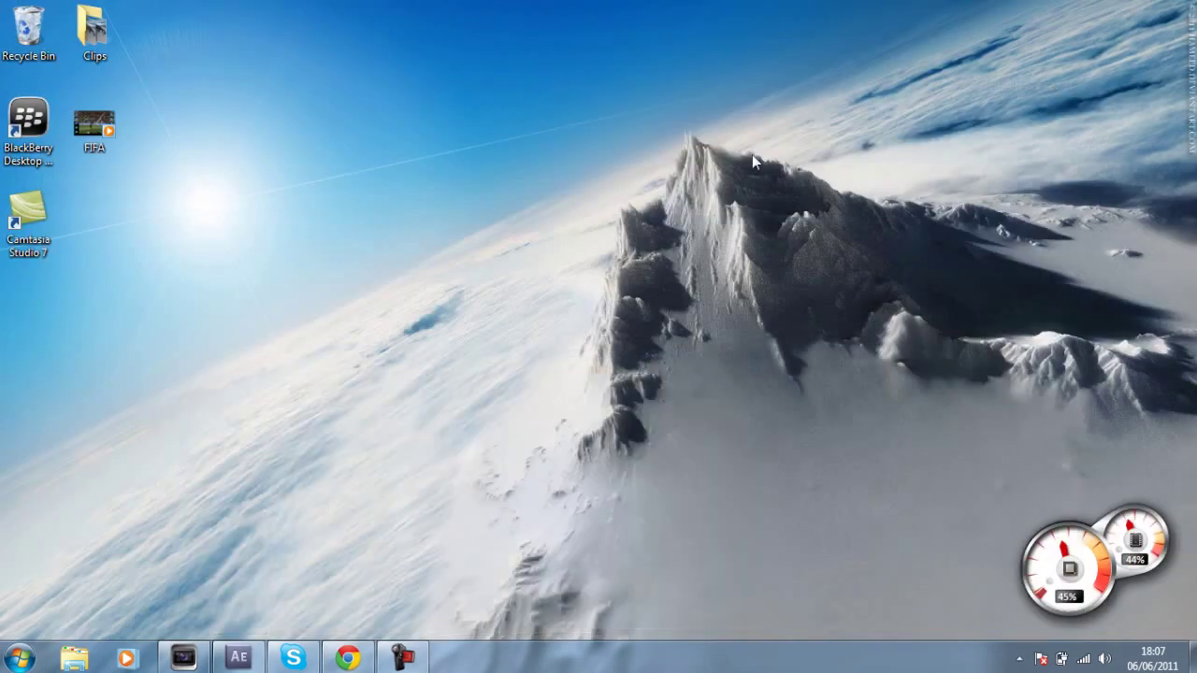
# - Import FIFA.mp4 into After Effects and build a FIFA composition from it
pyautogui.moveTo(955, 5)
pyautogui.mouseDown()
pyautogui.moveTo(465, 577)
pyautogui.moveTo(801, 69)
pyautogui.mouseUp()
pyautogui.moveTo(94, 124)
pyautogui.mouseDown()
pyautogui.moveTo(225, 660)
pyautogui.moveTo(145, 309)
pyautogui.mouseUp()
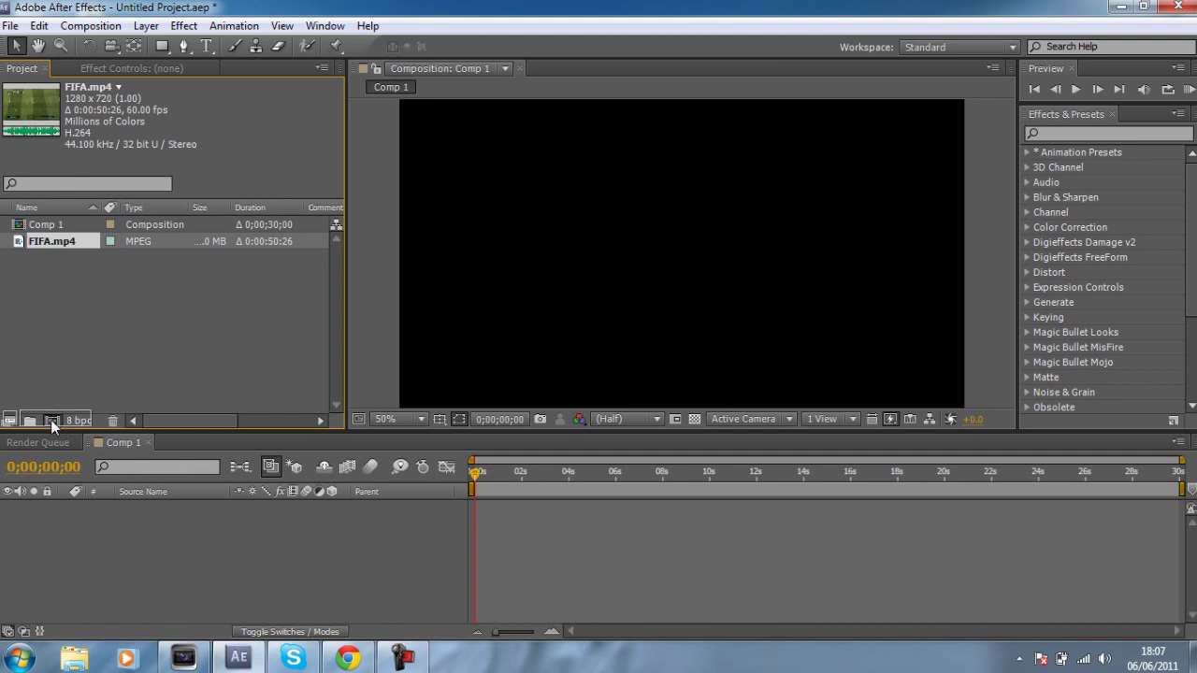
pyautogui.moveTo(58, 261); pyautogui.dragTo(51, 421)
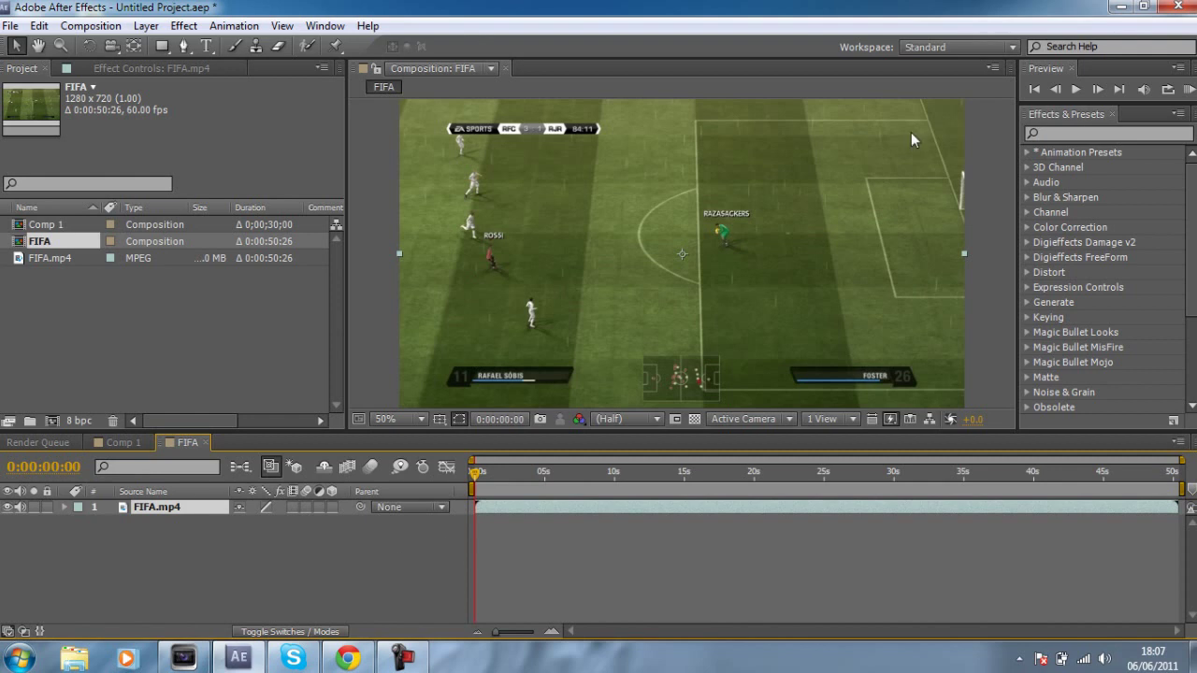
# - Apply the Bleach_Bypass preset to the FIFA footage and collapse its Curves and Hue/Saturation effects
pyautogui.click(1102, 132)
pyautogui.write('cc')
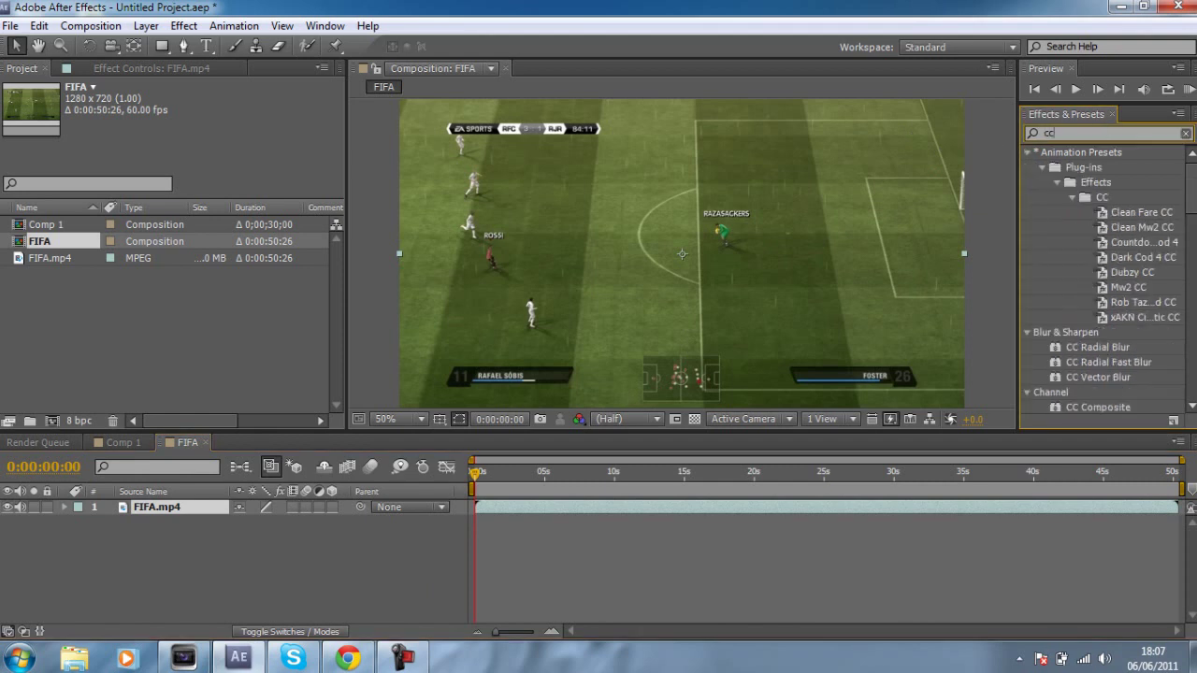
pyautogui.click(1058, 183)
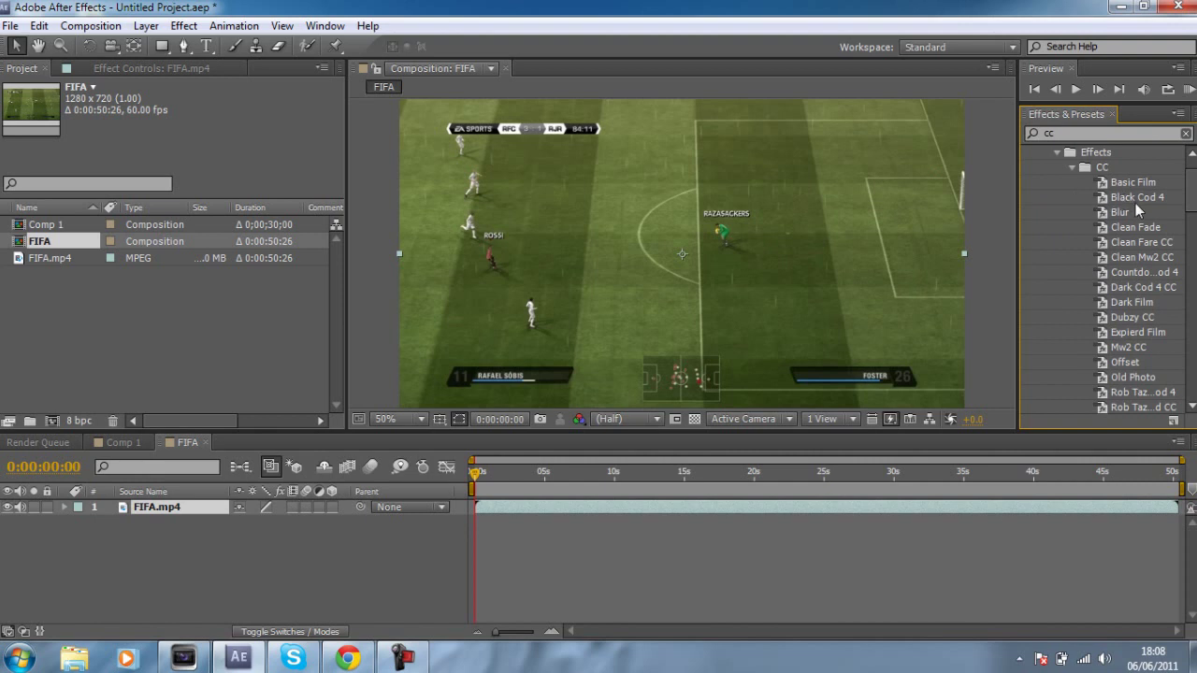
pyautogui.doubleClick(1100, 132)
pyautogui.write('bleach')
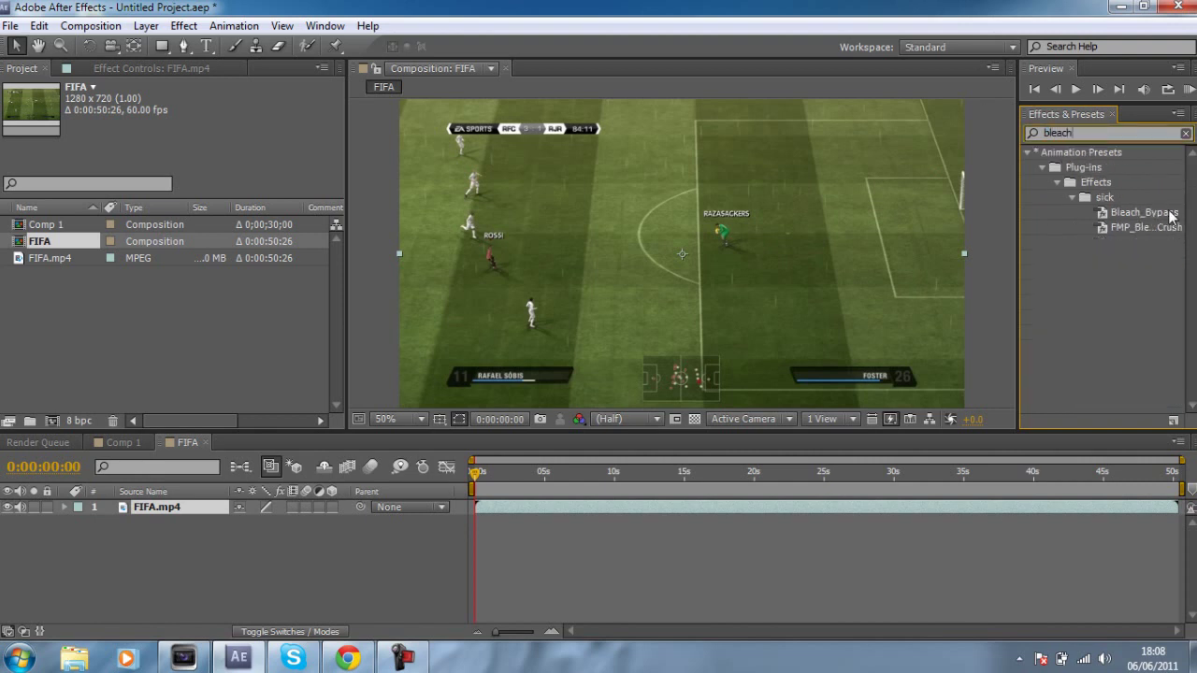
pyautogui.click(1169, 214)
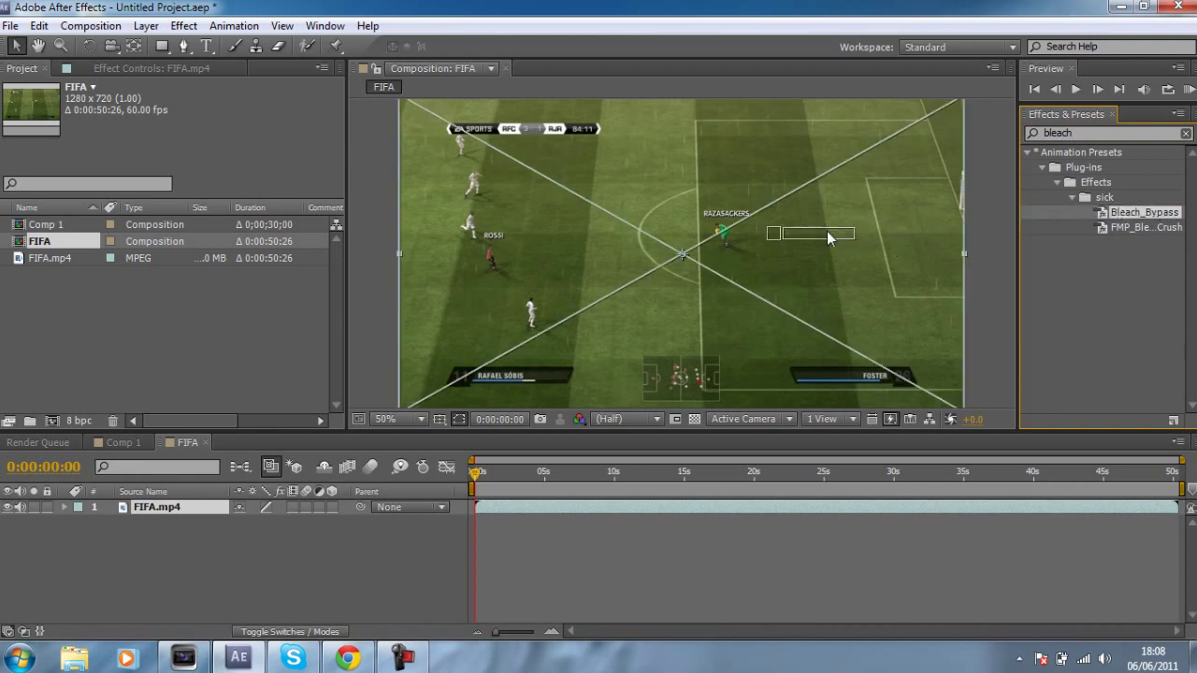
pyautogui.moveTo(1157, 217); pyautogui.dragTo(827, 231)
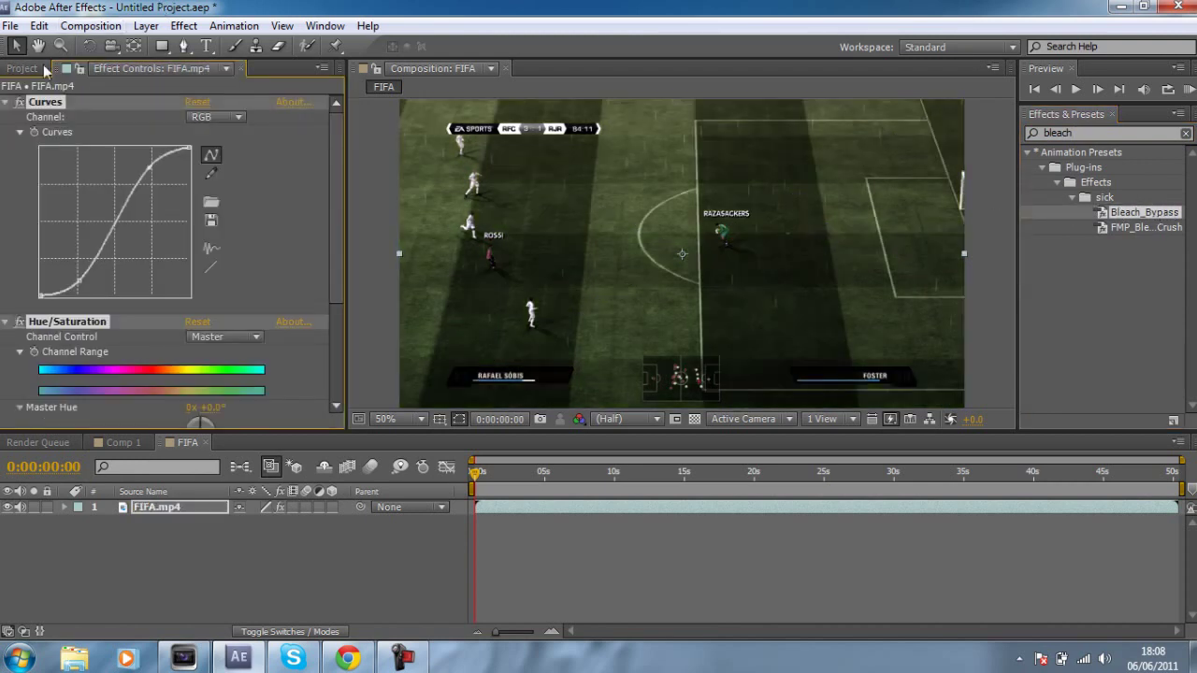
pyautogui.keyDown('ctrl'); pyautogui.click(5, 102); pyautogui.keyUp('ctrl')
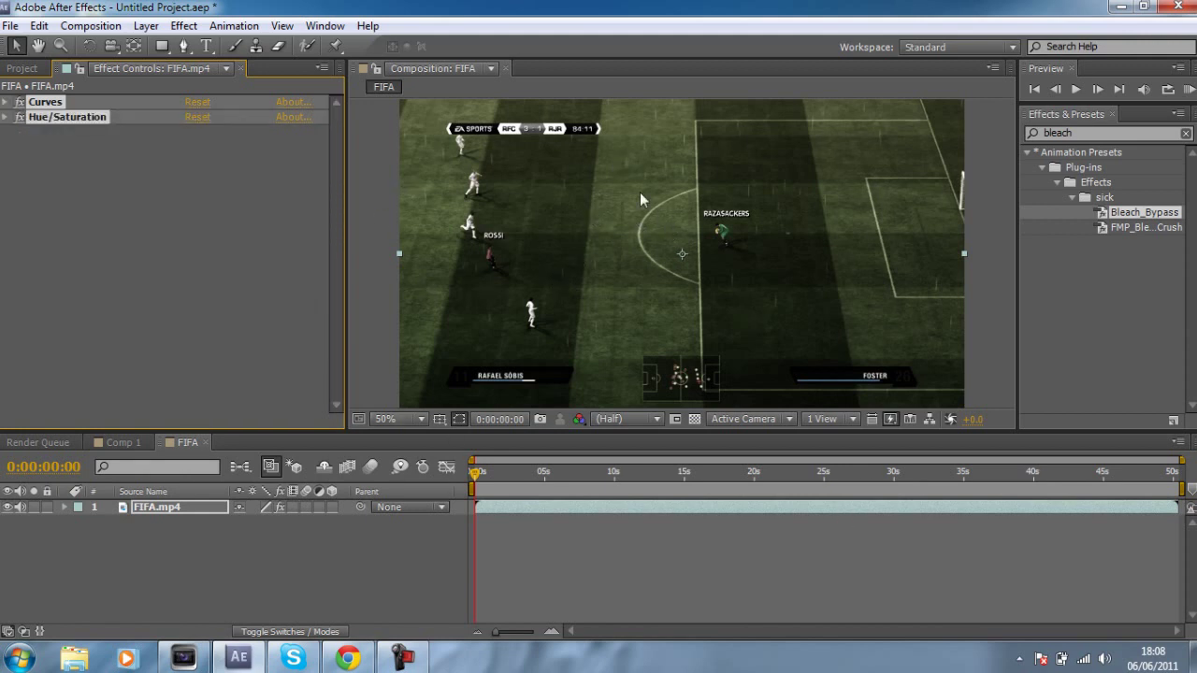
pyautogui.click(208, 254)
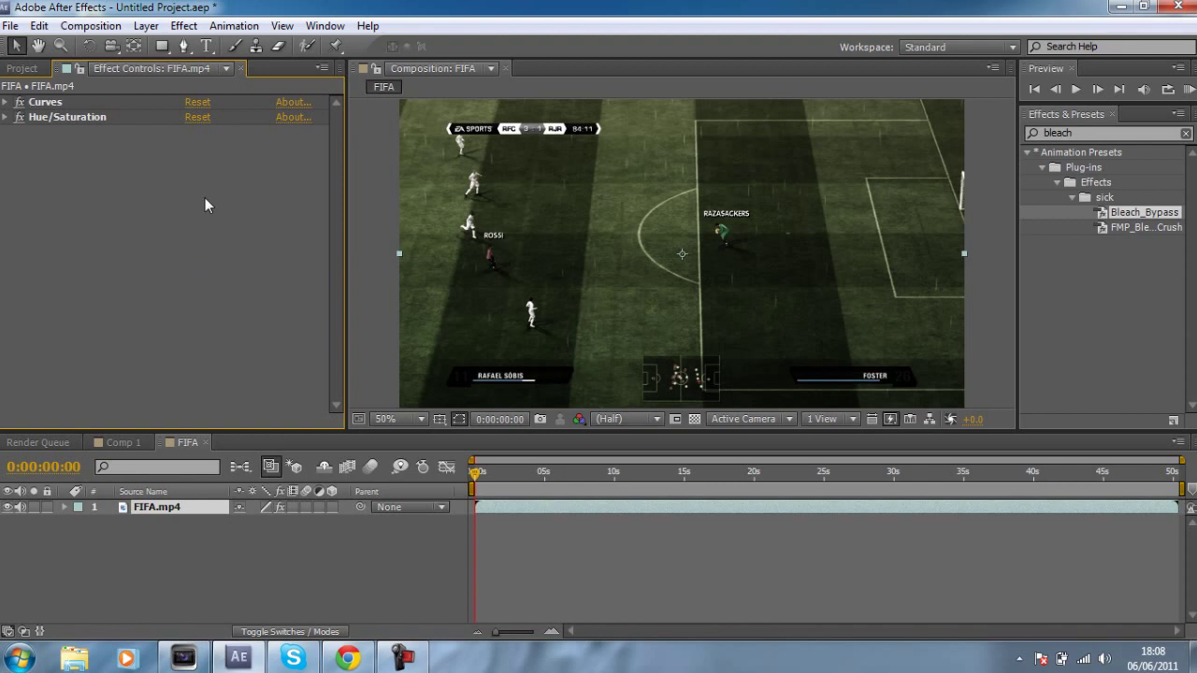
# - Add an adjustment layer and start a Pen mask from the pitch's top centre down the left side
pyautogui.click(145, 26)
pyautogui.moveTo(281, 46)
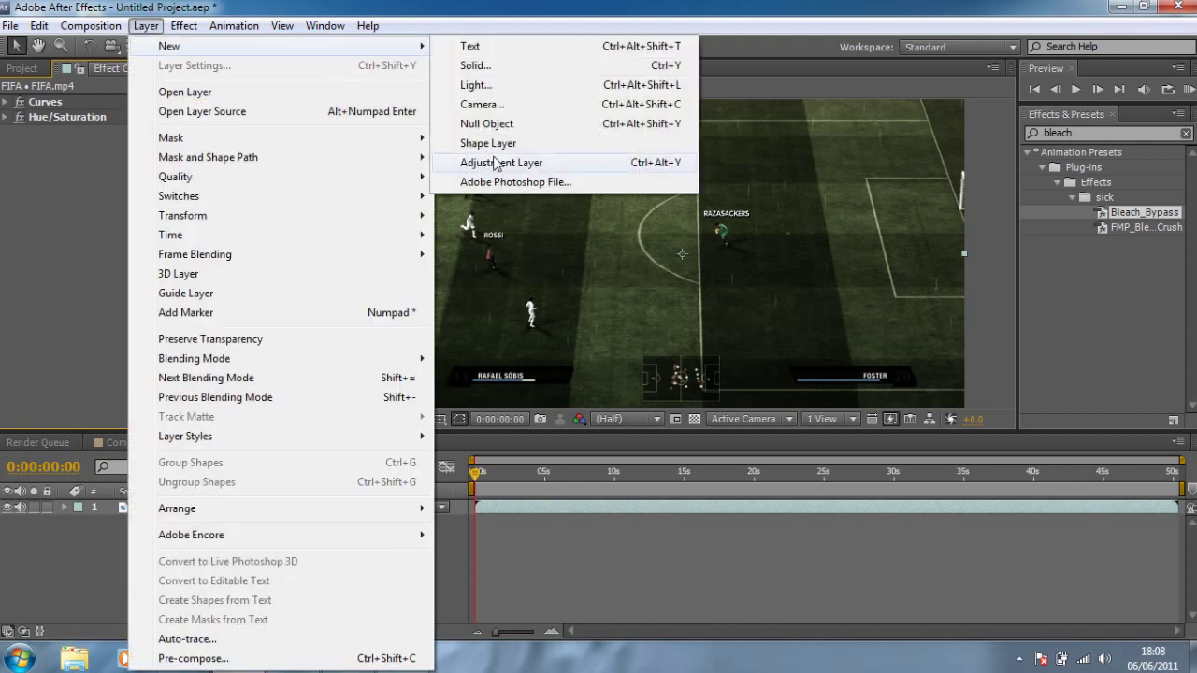
pyautogui.click(501, 164)
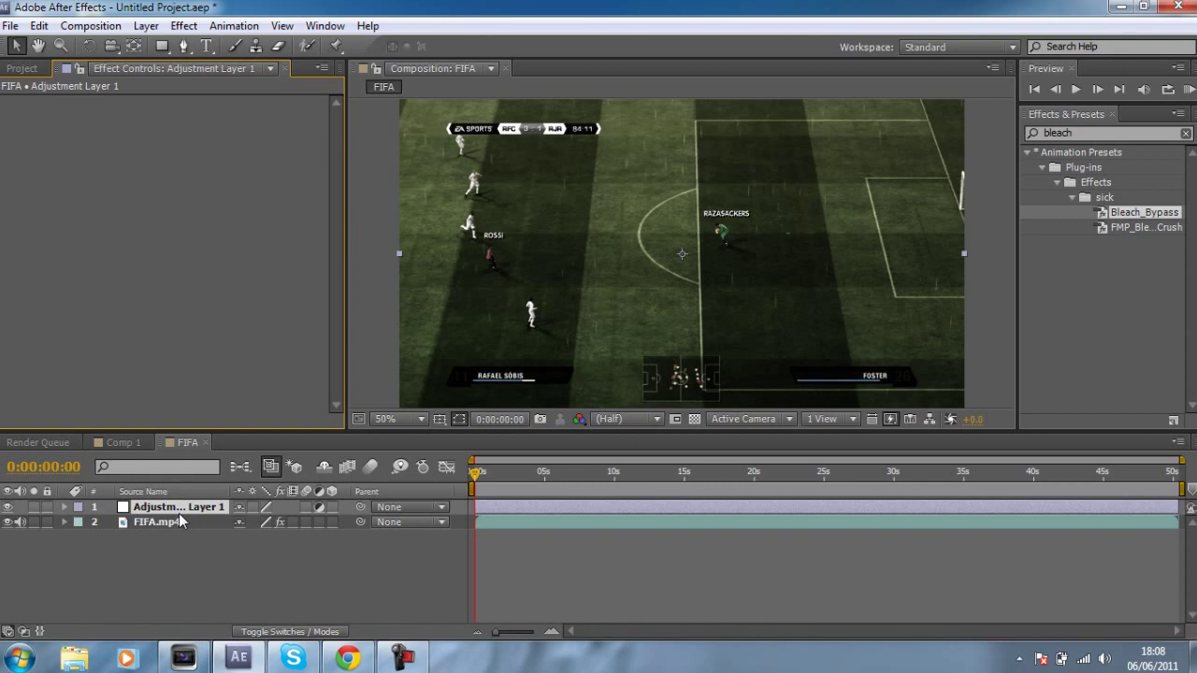
pyautogui.click(184, 46)
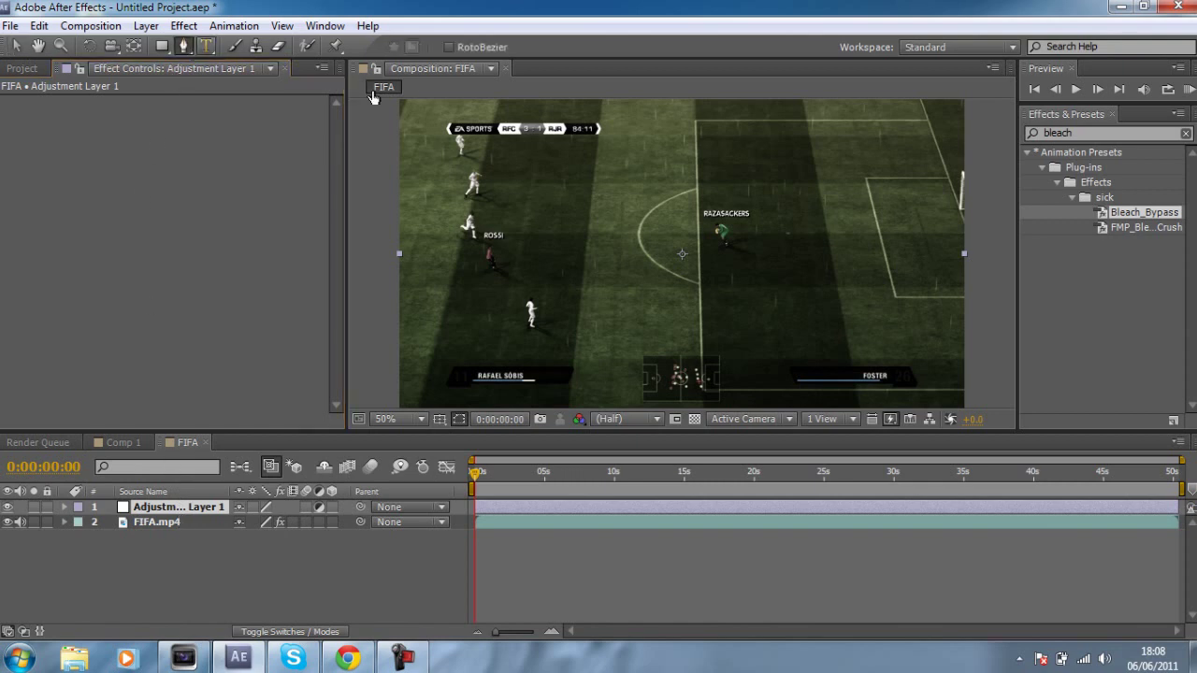
pyautogui.click(667, 130)
pyautogui.click(492, 181)
pyautogui.click(469, 241)
pyautogui.click(462, 313)
# - Continue the mask around the bottom and right of the pitch, closing it at the first point
pyautogui.click(491, 359)
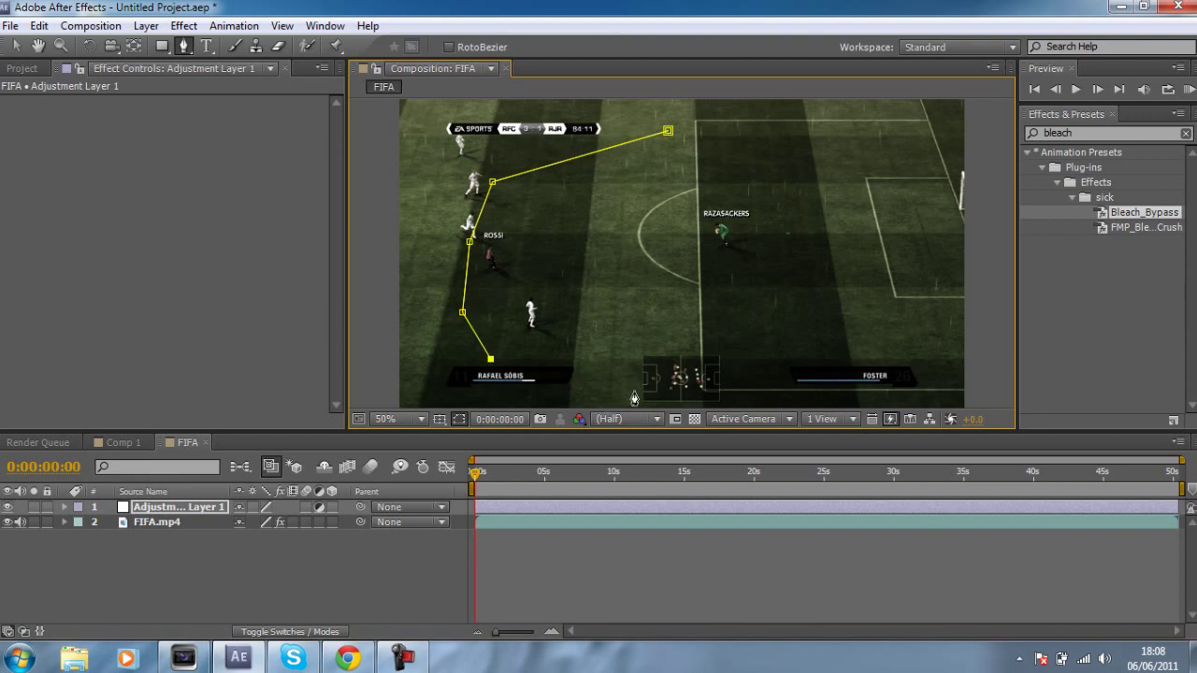
pyautogui.click(664, 386)
pyautogui.click(791, 380)
pyautogui.click(875, 339)
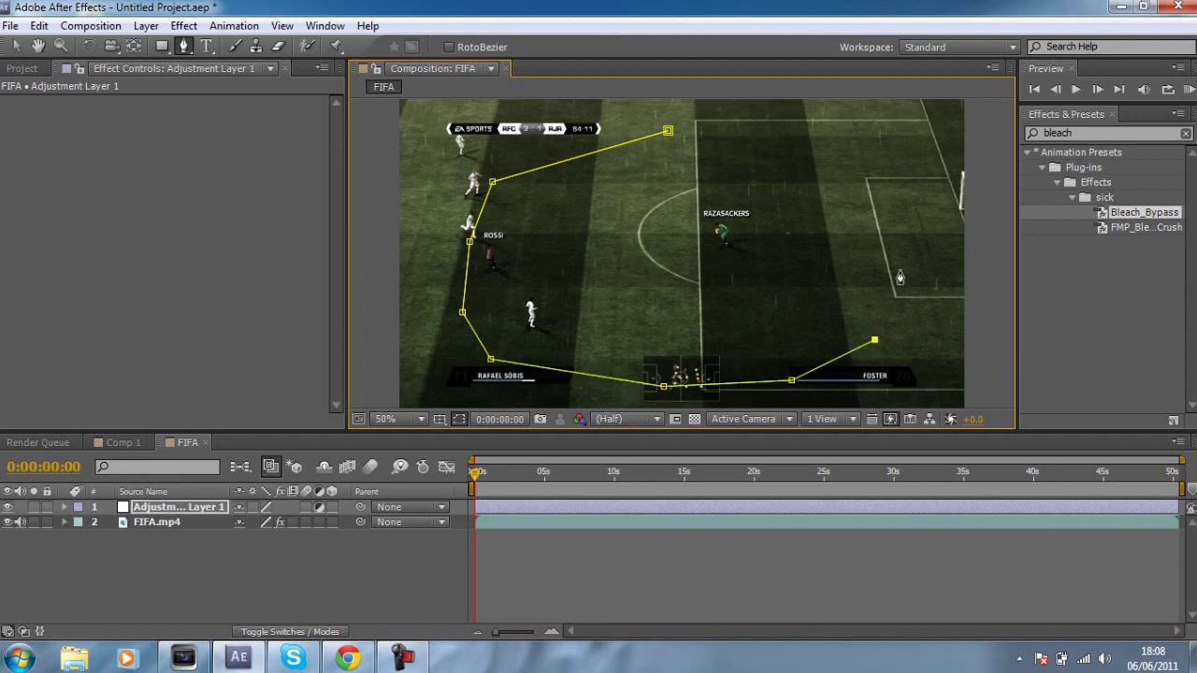
pyautogui.click(909, 226)
pyautogui.click(877, 176)
pyautogui.click(763, 129)
pyautogui.click(667, 131)
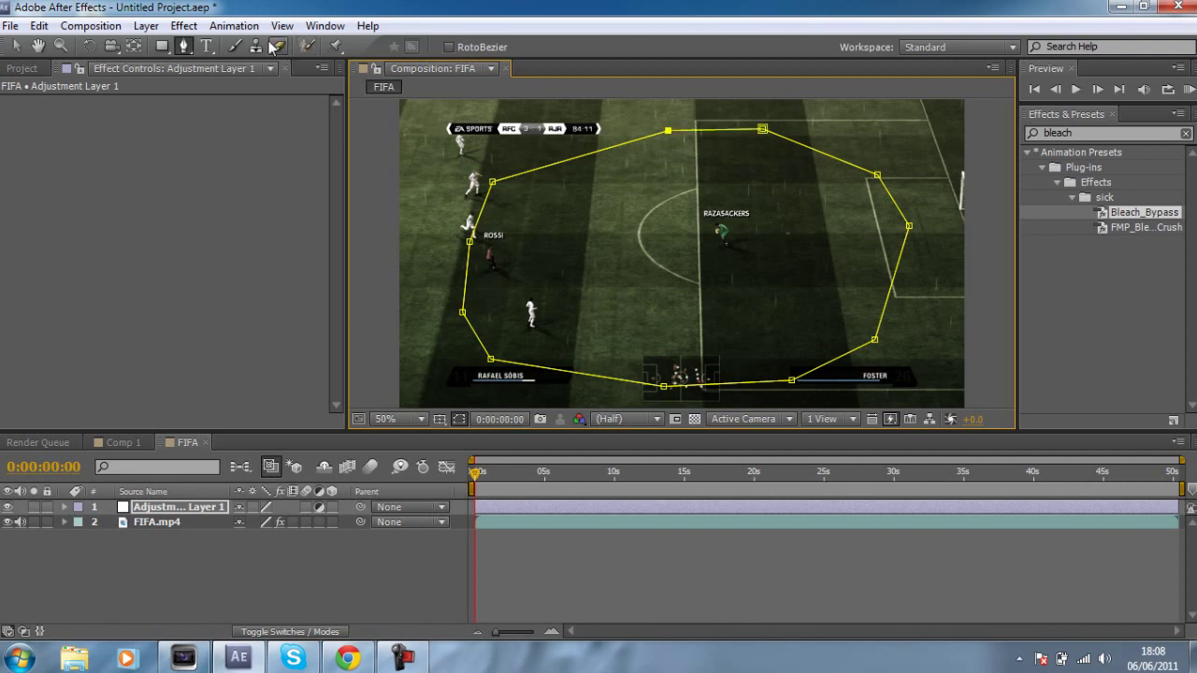
# - Apply Gaussian Blur to the adjustment layer and raise its Blurriness to about 10.2
pyautogui.click(184, 27)
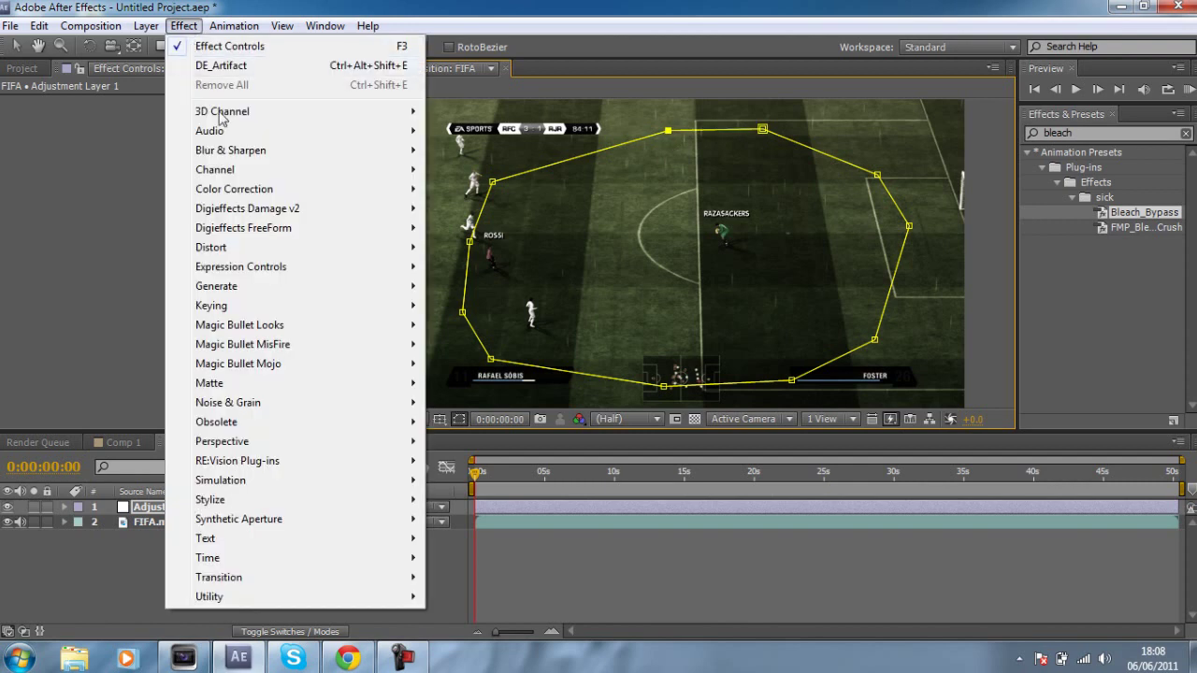
pyautogui.moveTo(230, 150)
pyautogui.click(503, 324)
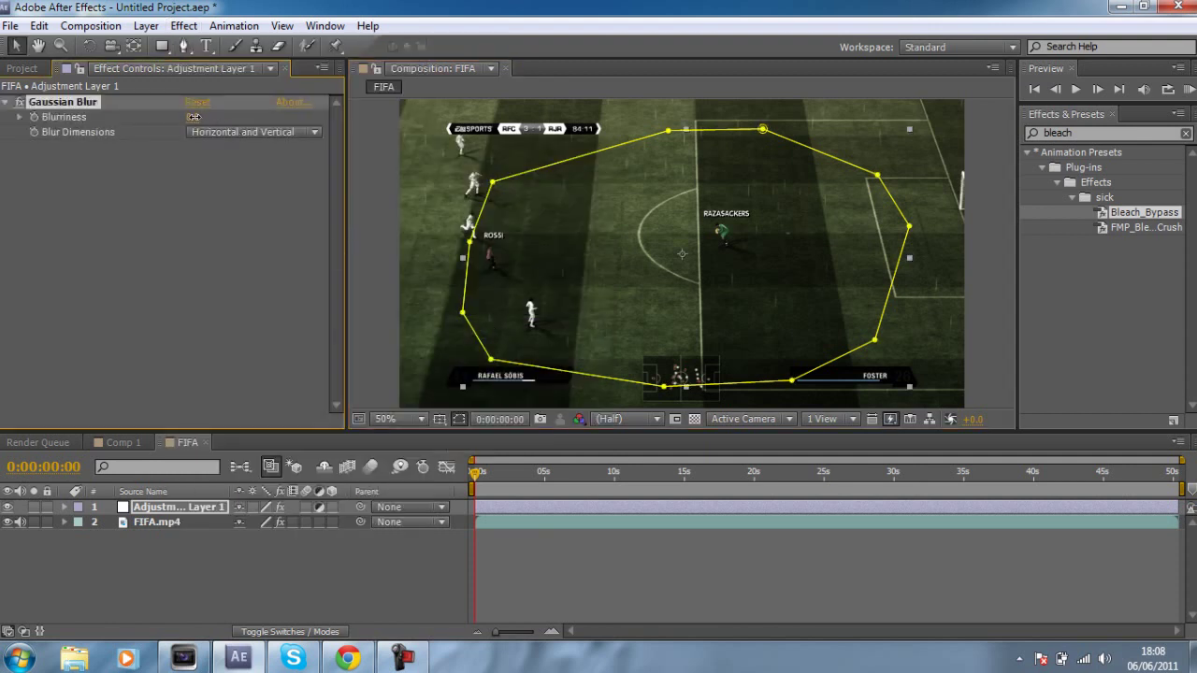
pyautogui.moveTo(194, 118); pyautogui.dragTo(297, 129)
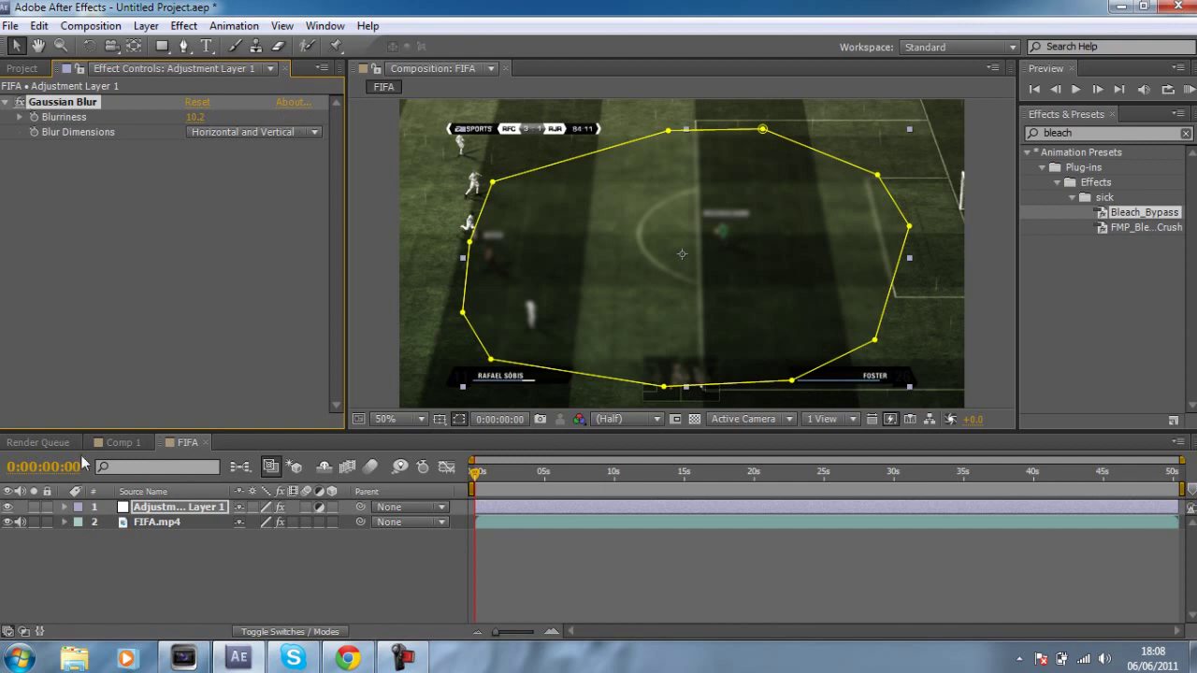
# - Invert the adjustment layer's mask and feather it to 155 pixels so only the border blurs
pyautogui.click(65, 506)
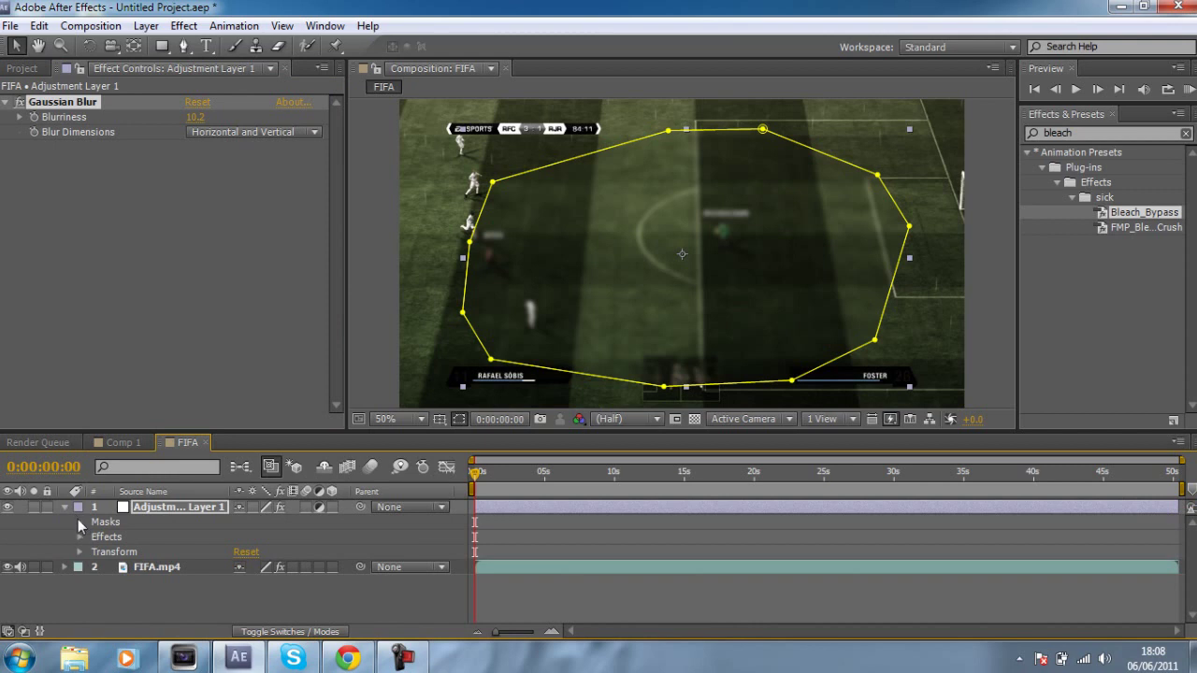
pyautogui.click(79, 523)
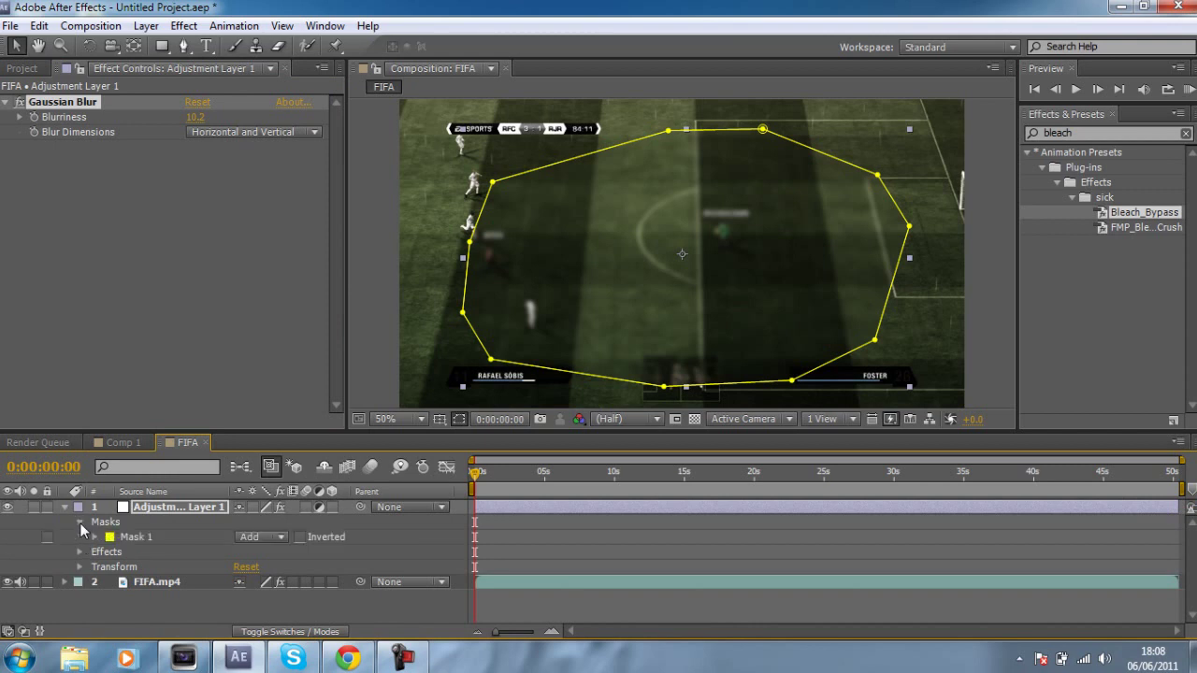
pyautogui.click(299, 539)
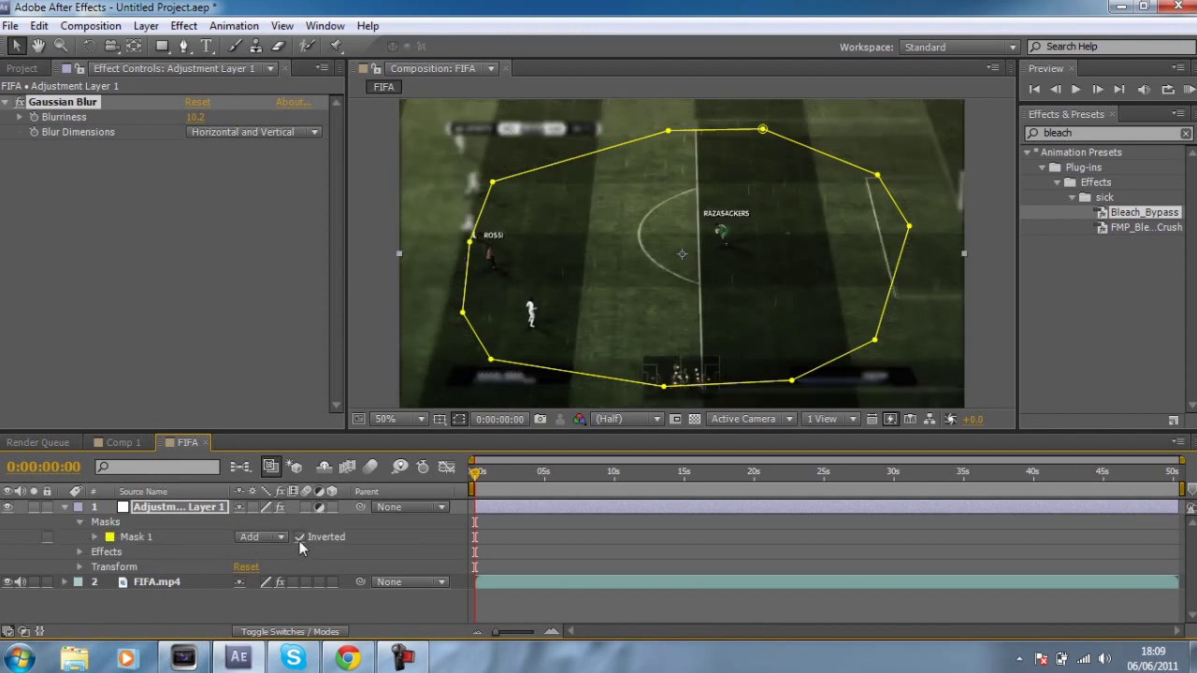
pyautogui.click(181, 584)
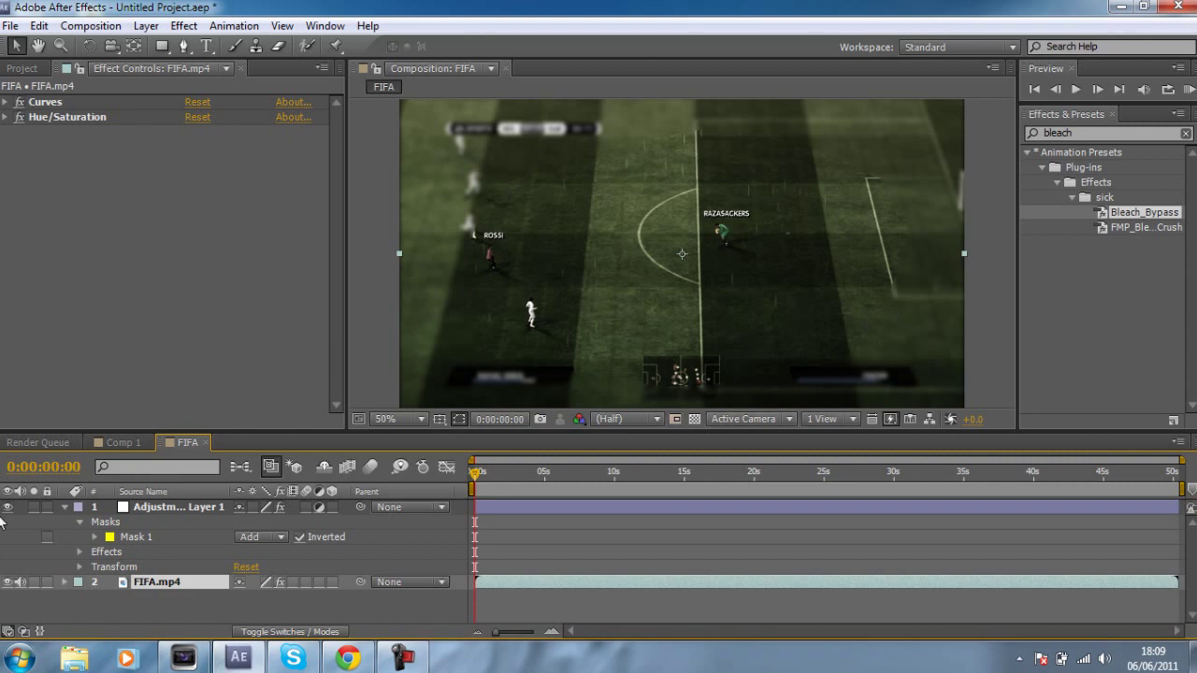
pyautogui.click(95, 538)
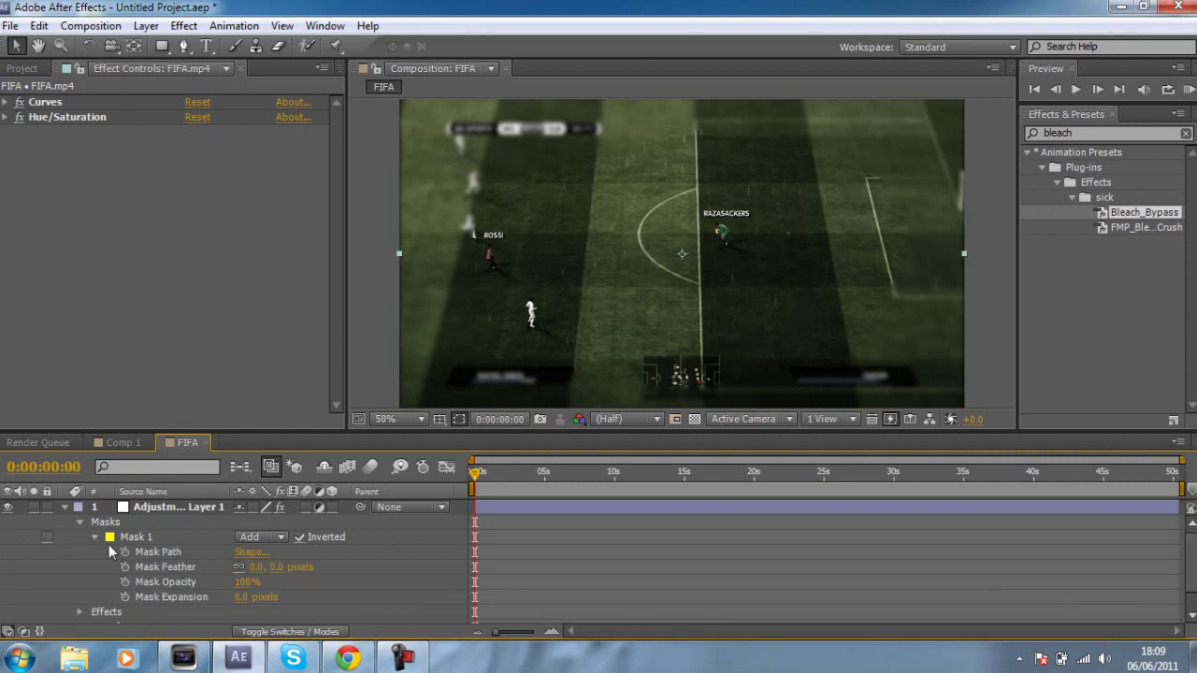
pyautogui.moveTo(253, 567)
pyautogui.mouseDown()
pyautogui.moveTo(410, 572)
pyautogui.moveTo(400, 577)
pyautogui.mouseUp()
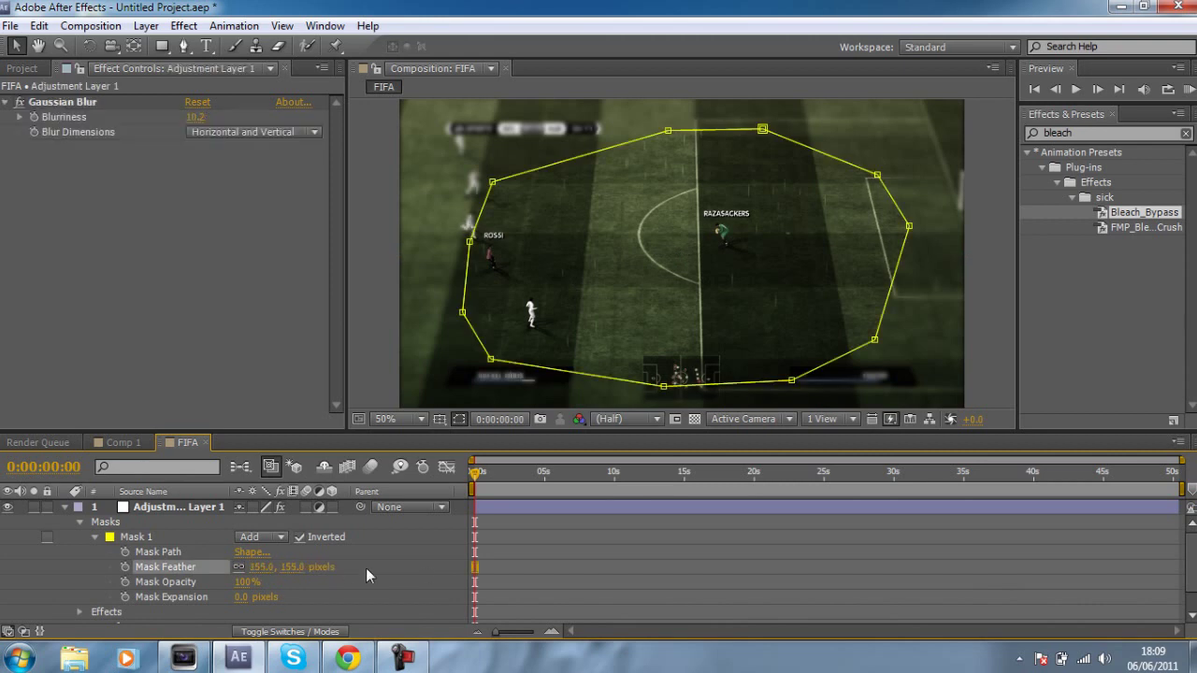
pyautogui.click(103, 512)
pyautogui.click(160, 522)
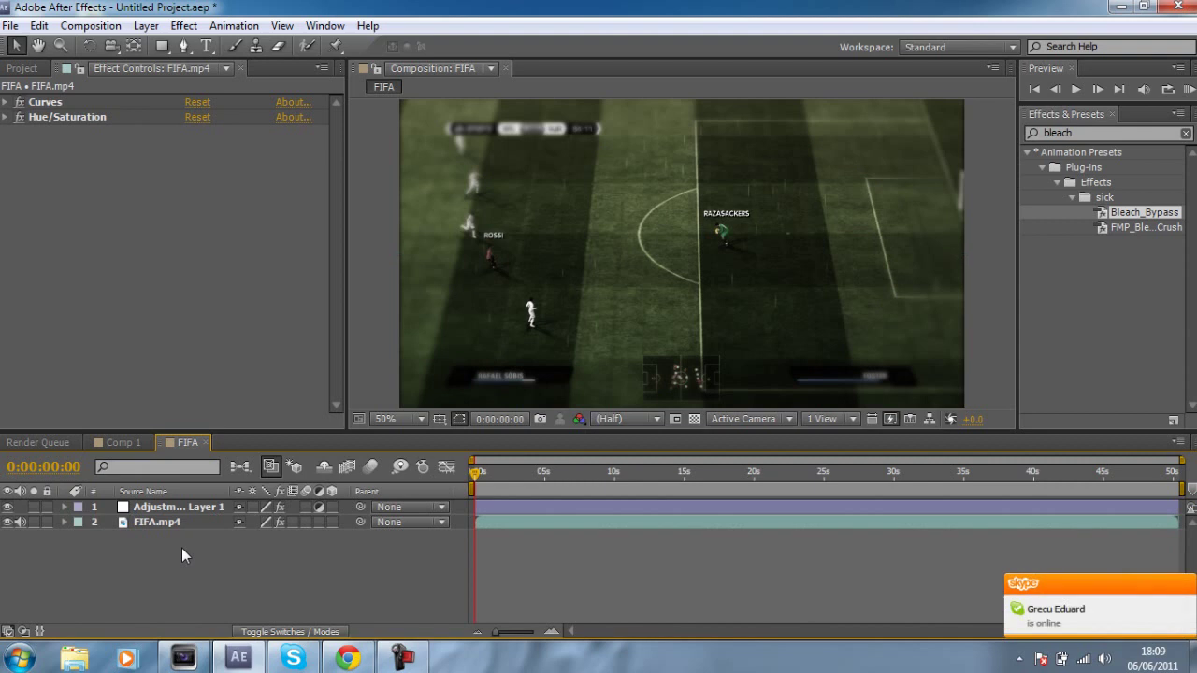
# - Apply Twixtor Pro to the FIFA.mp4 footage layer
pyautogui.click(22, 69)
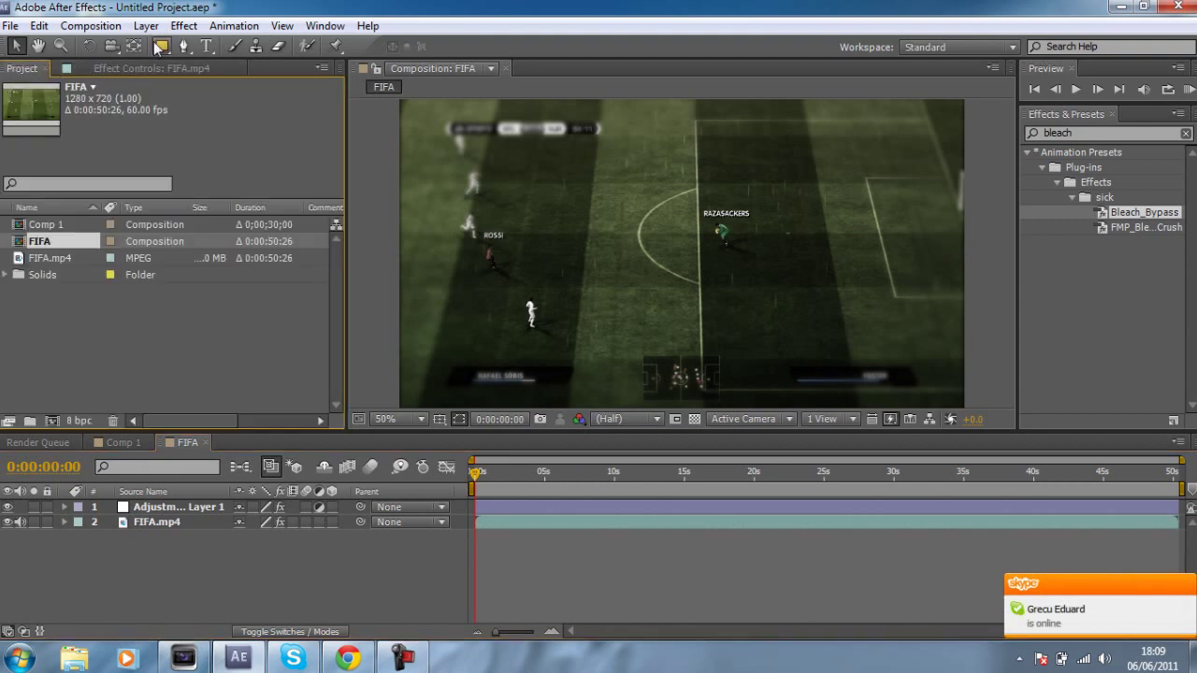
pyautogui.click(183, 25)
pyautogui.click(145, 511)
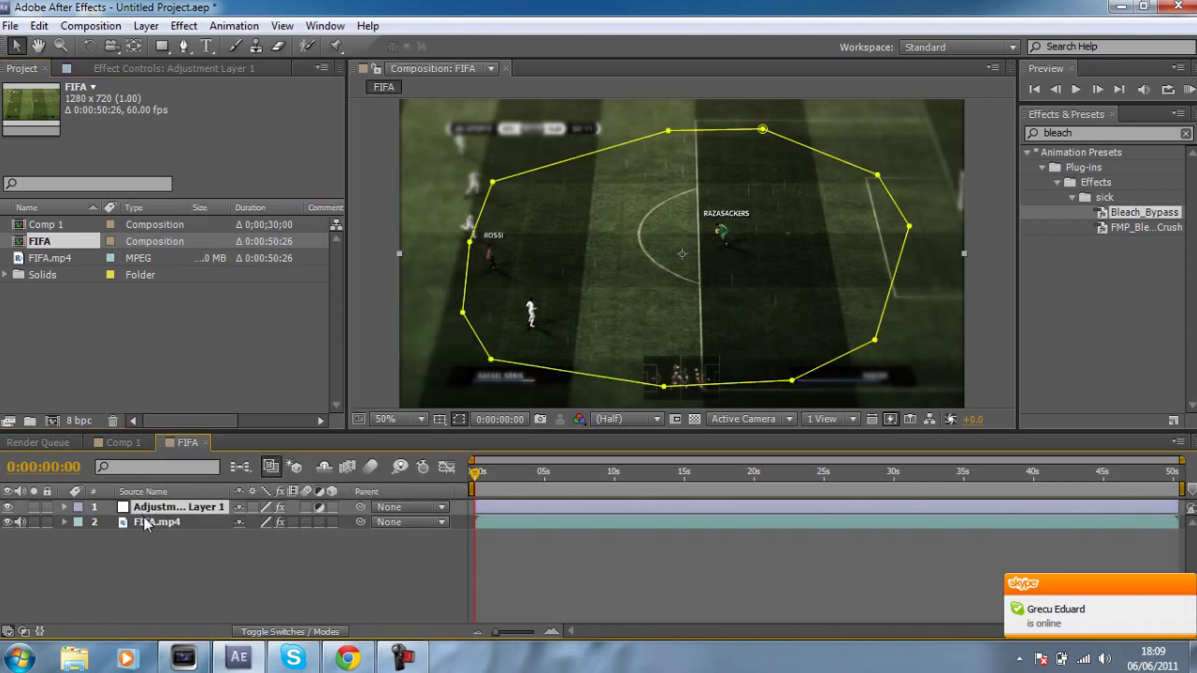
pyautogui.click(145, 524)
pyautogui.click(184, 26)
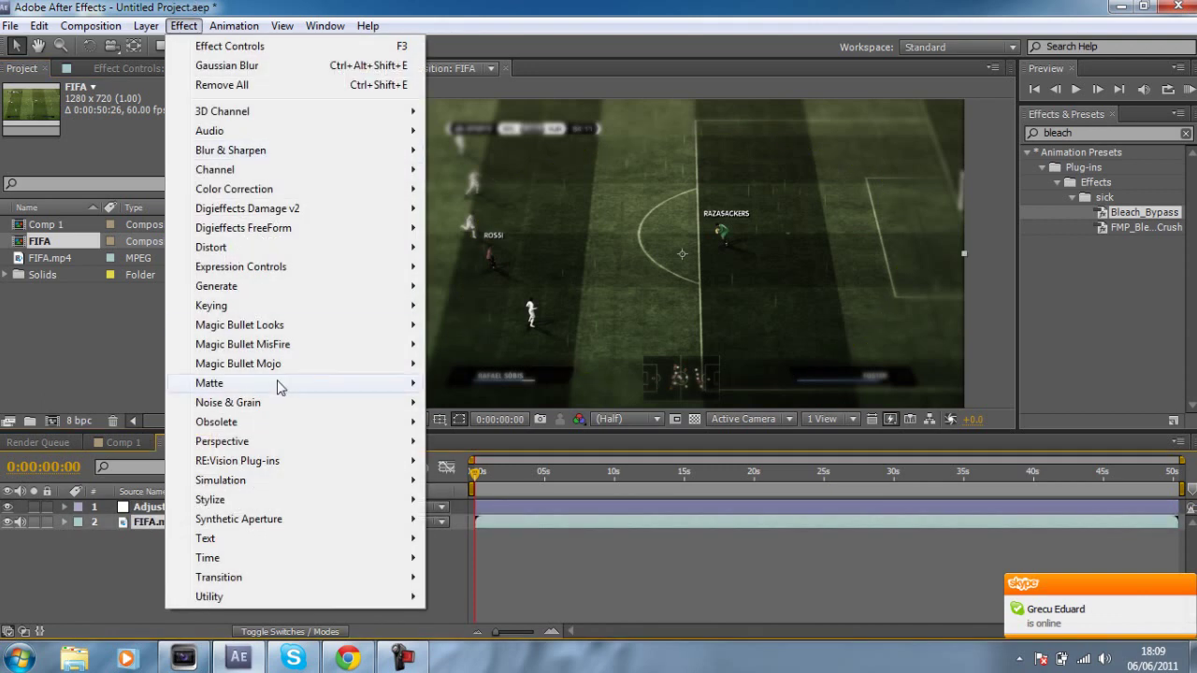
pyautogui.moveTo(238, 461)
pyautogui.click(459, 505)
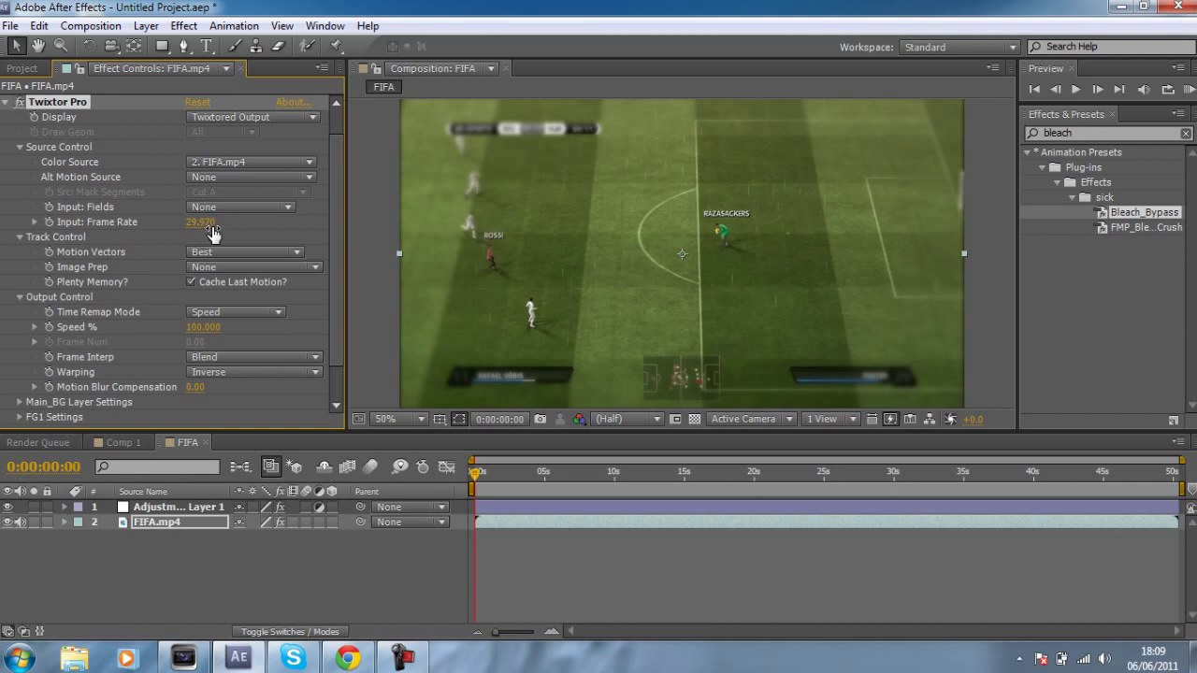
# - Set Twixtor input frame rate to 60, Image Prep to Contrast/Edge Enhance, warping to Inverse w/ Smart Blend
pyautogui.click(28, 70)
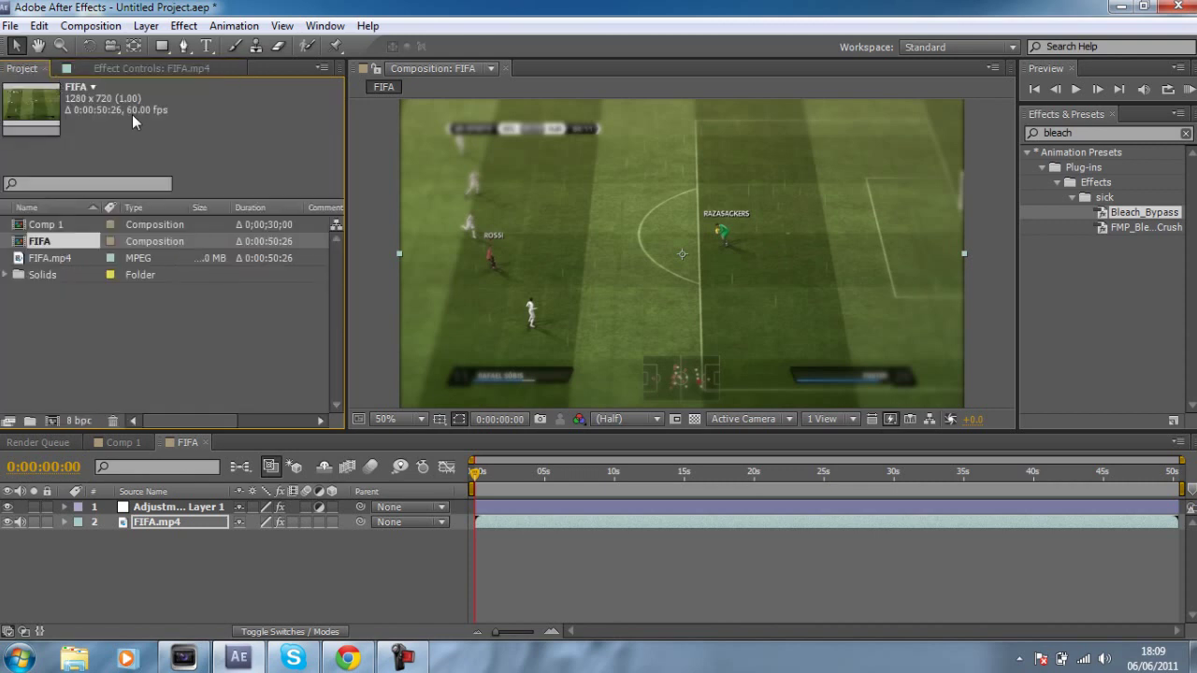
pyautogui.click(171, 67)
pyautogui.click(202, 222)
pyautogui.write('60')
pyautogui.press('Return')
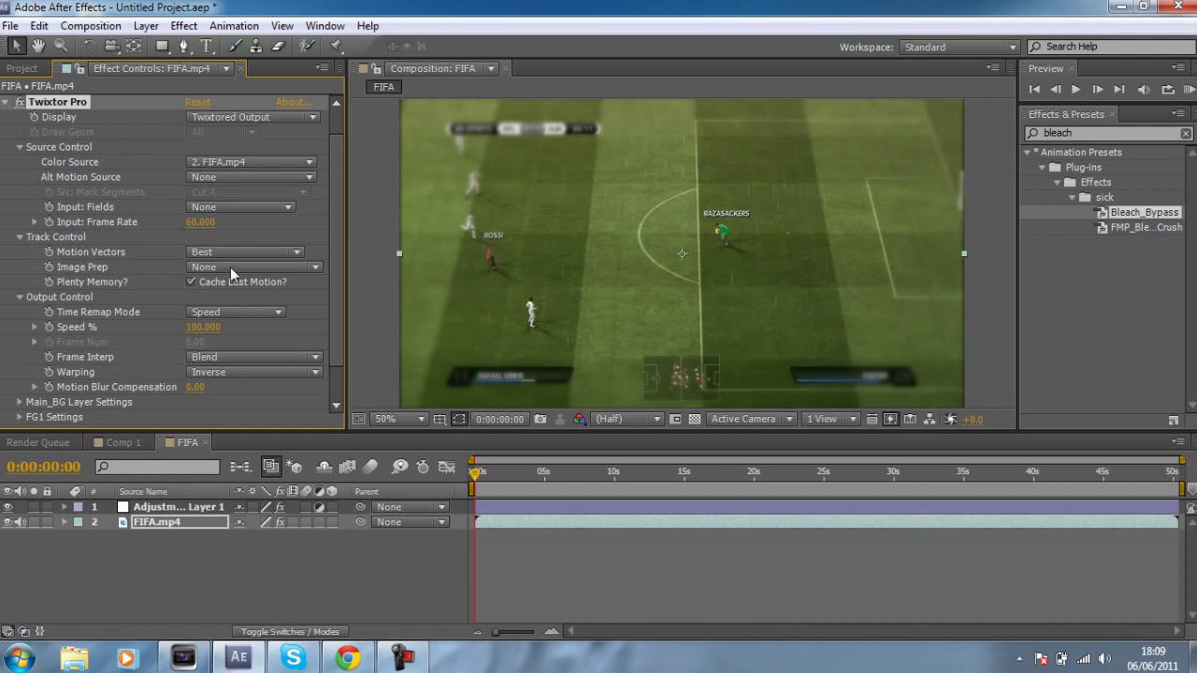
pyautogui.click(247, 267)
pyautogui.click(257, 303)
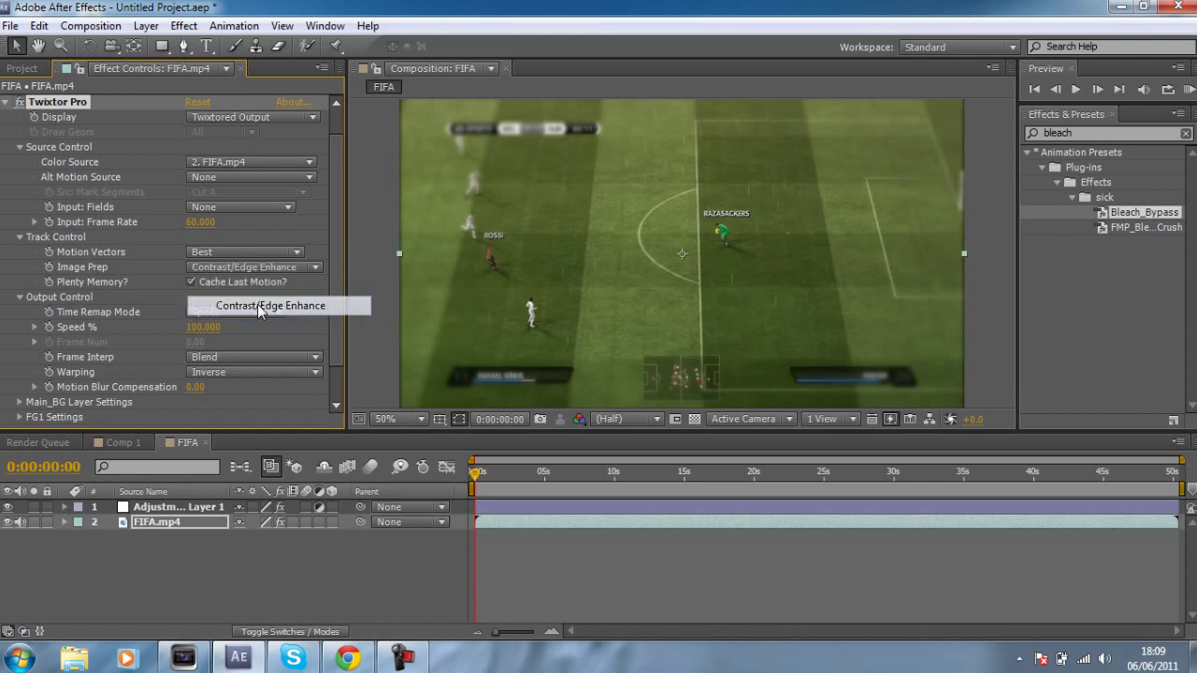
pyautogui.click(202, 372)
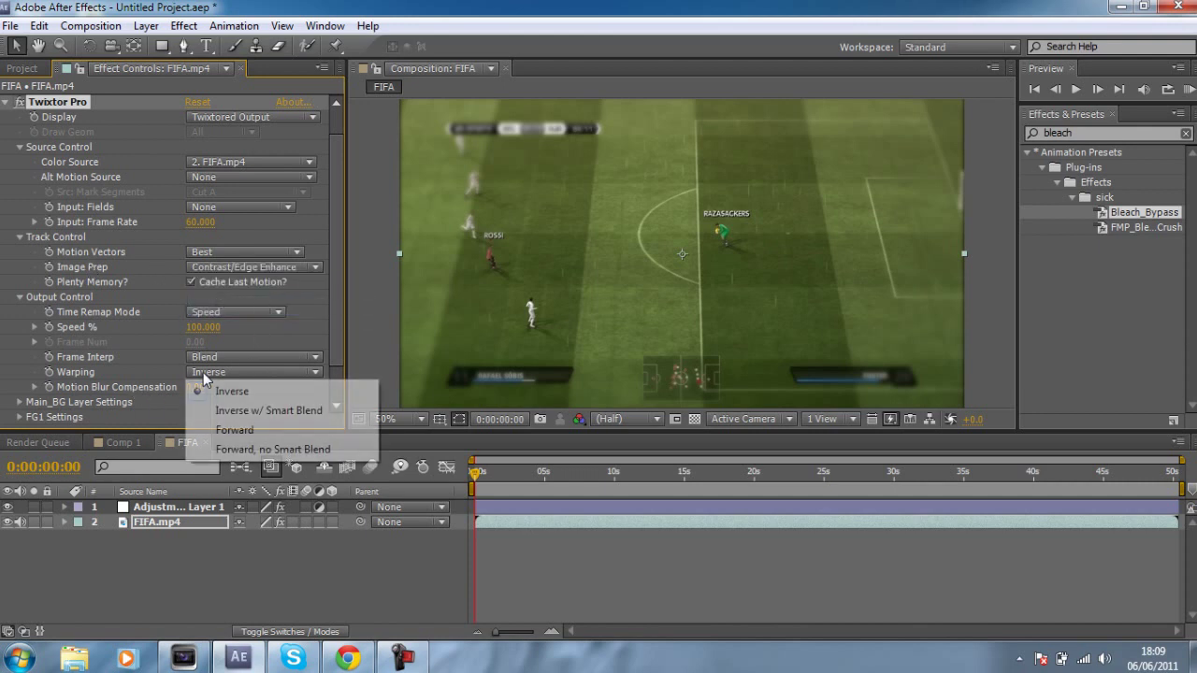
pyautogui.click(274, 412)
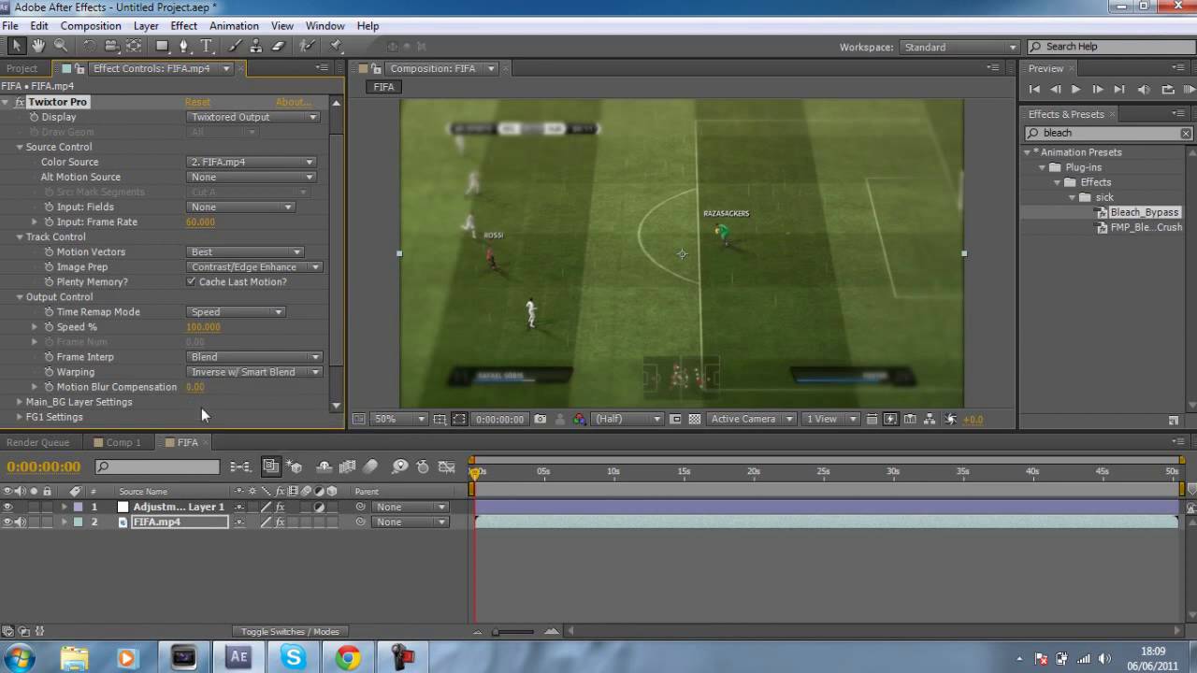
# - Set Twixtor's FG1 matte channel to Alpha and the FG1 matte layer to FIFA.mp4
pyautogui.click(19, 403)
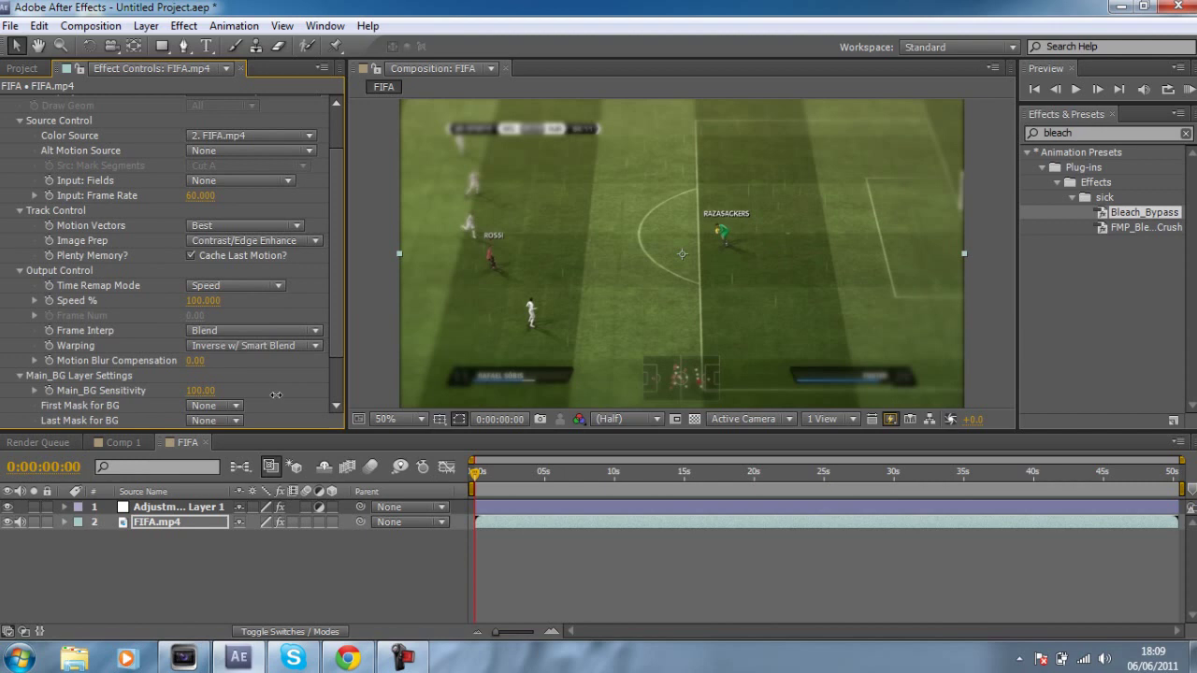
pyautogui.click(19, 376)
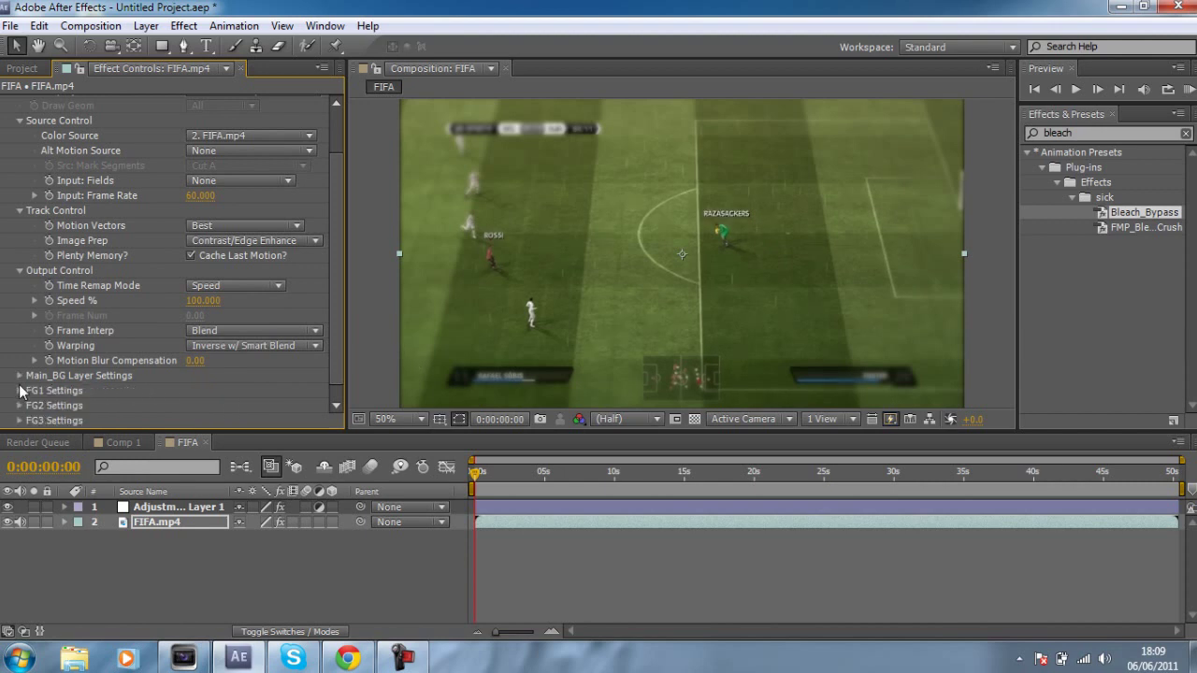
pyautogui.click(20, 391)
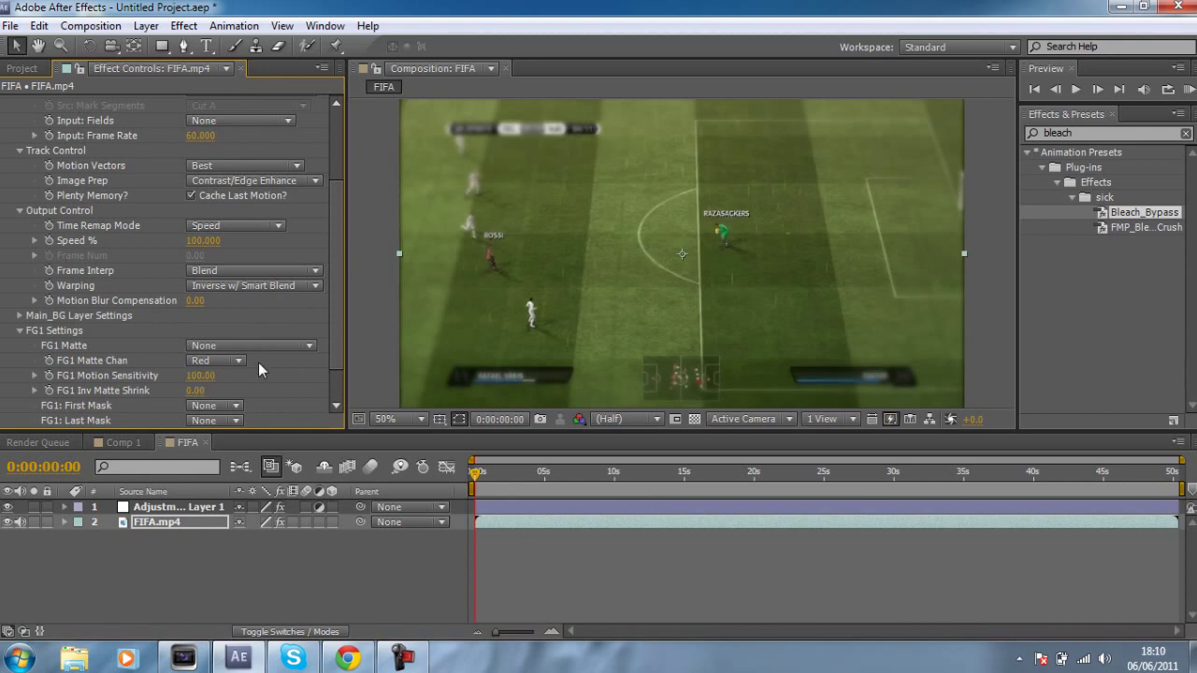
pyautogui.click(234, 362)
pyautogui.click(260, 441)
pyautogui.click(274, 346)
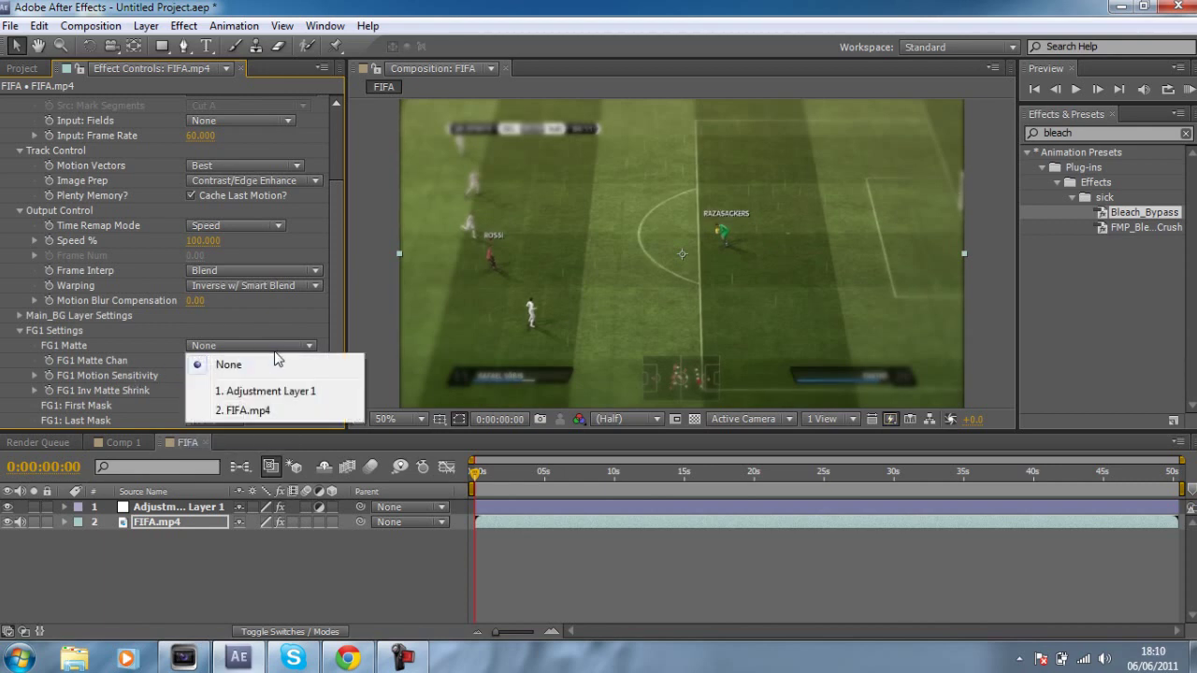
pyautogui.click(285, 411)
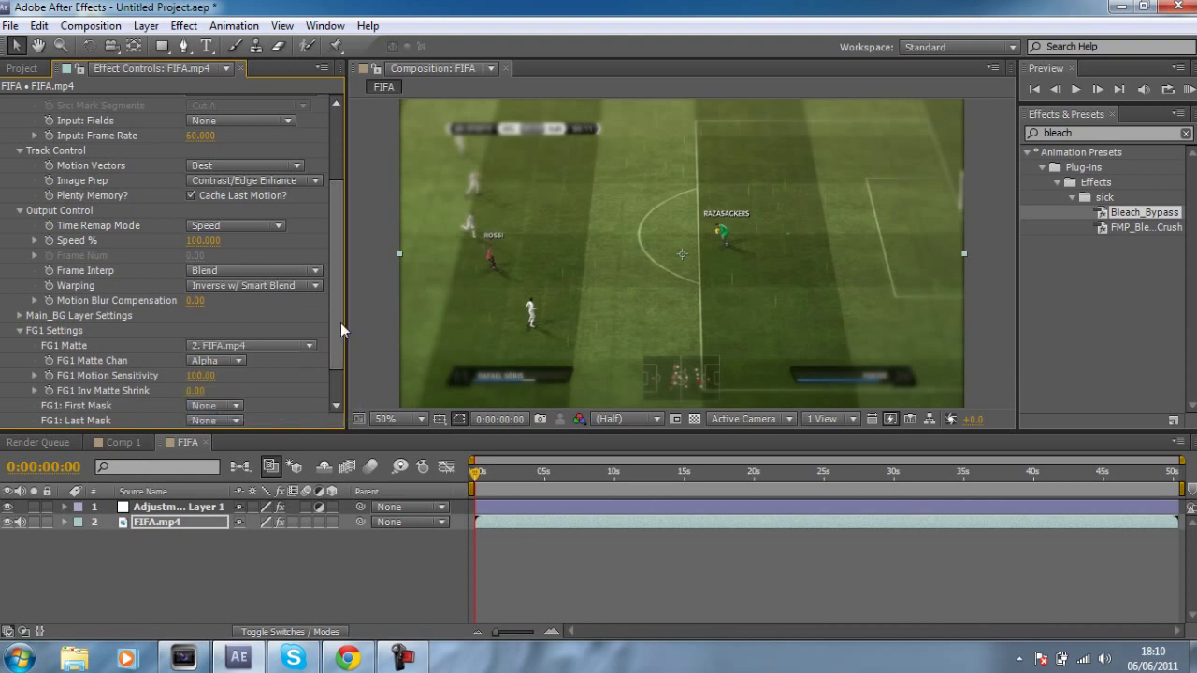
# - Move the collapsed Twixtor Pro above Curves in FIFA.mp4's effect stack, then reselect the layer
pyautogui.moveTo(341, 323); pyautogui.dragTo(336, 237)
pyautogui.click(7, 133)
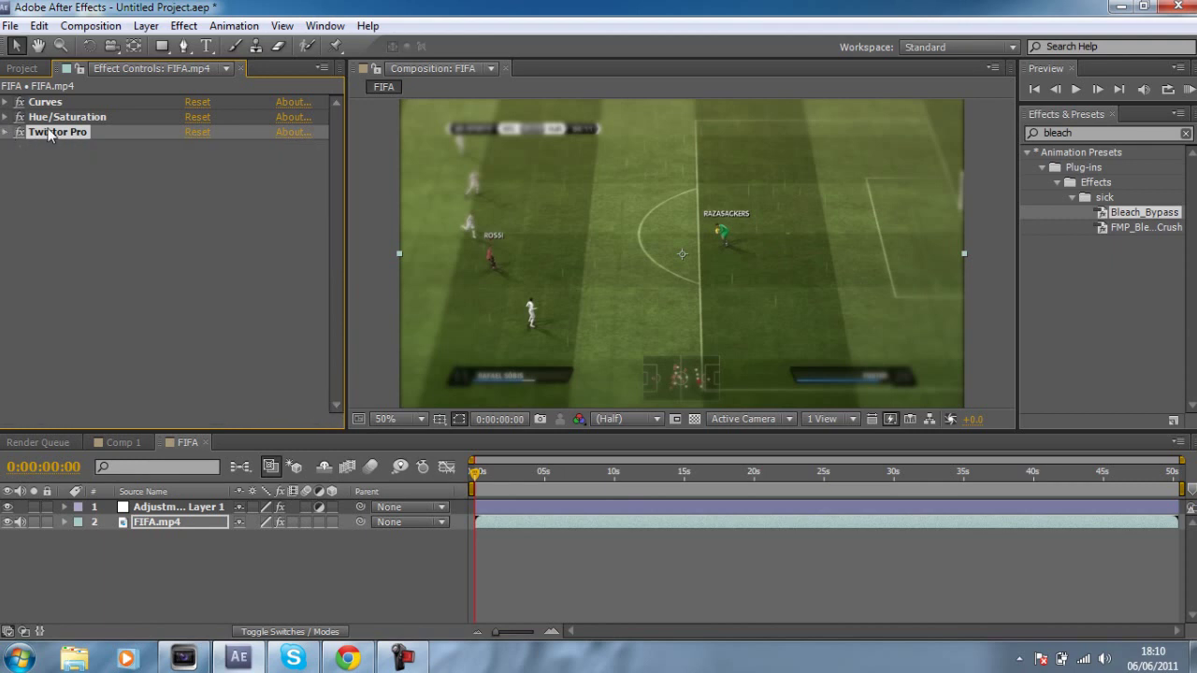
pyautogui.moveTo(50, 136); pyautogui.dragTo(45, 103)
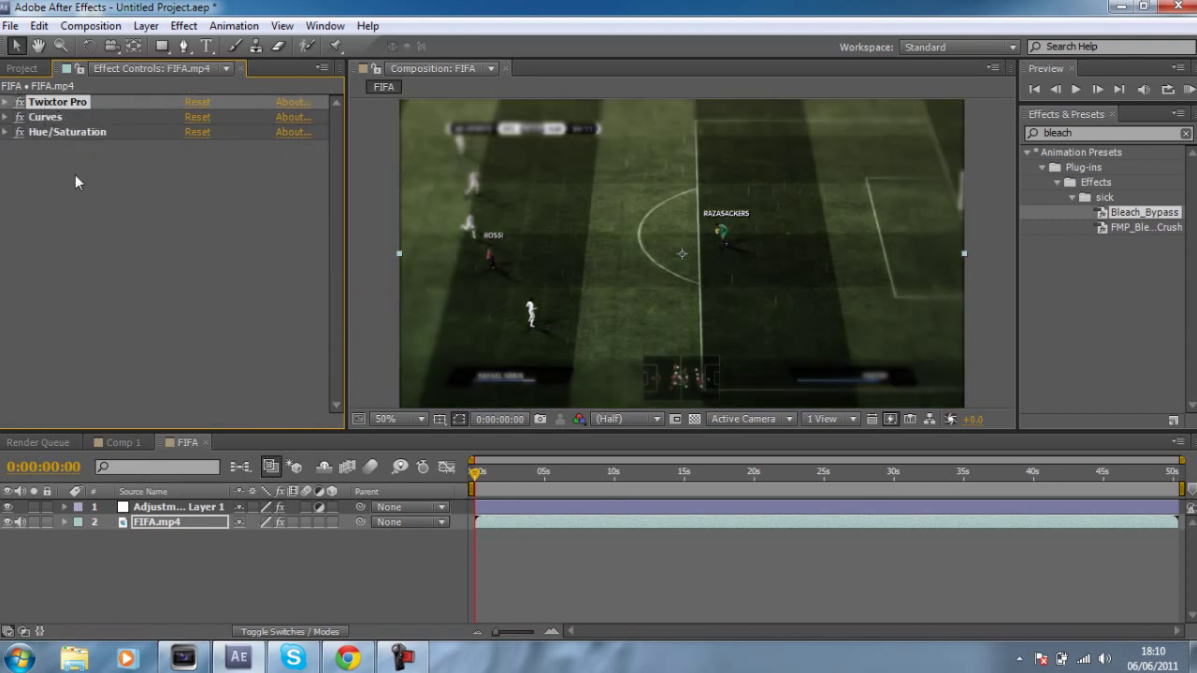
pyautogui.click(104, 173)
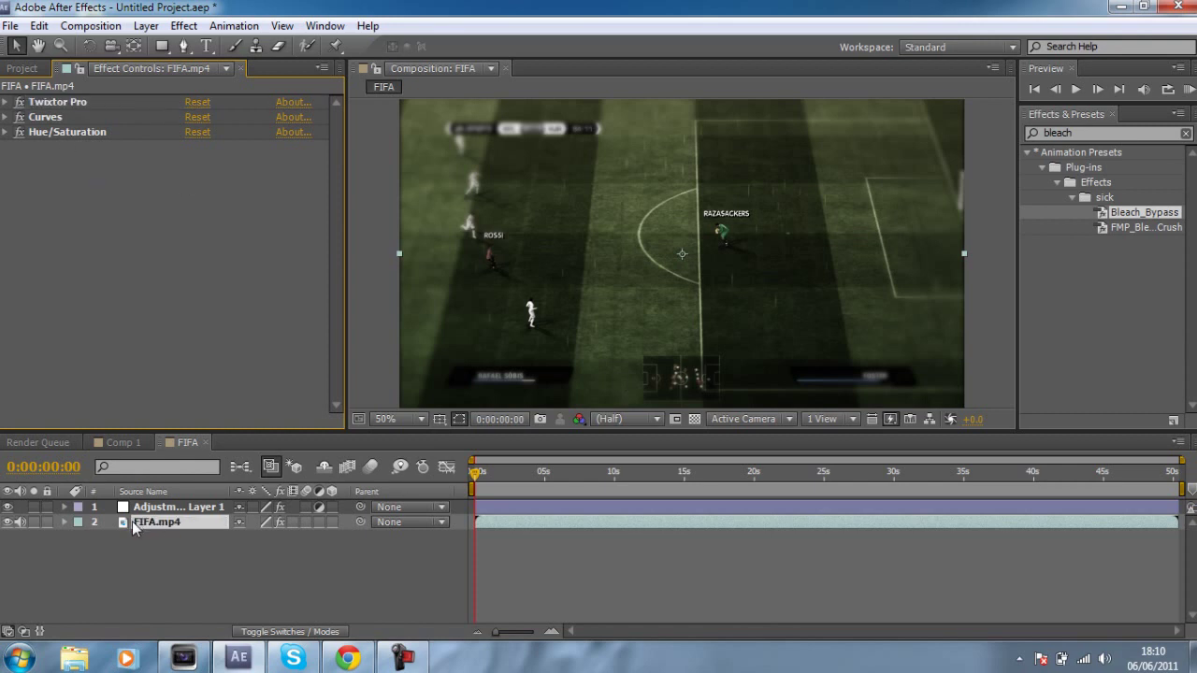
pyautogui.click(402, 657)
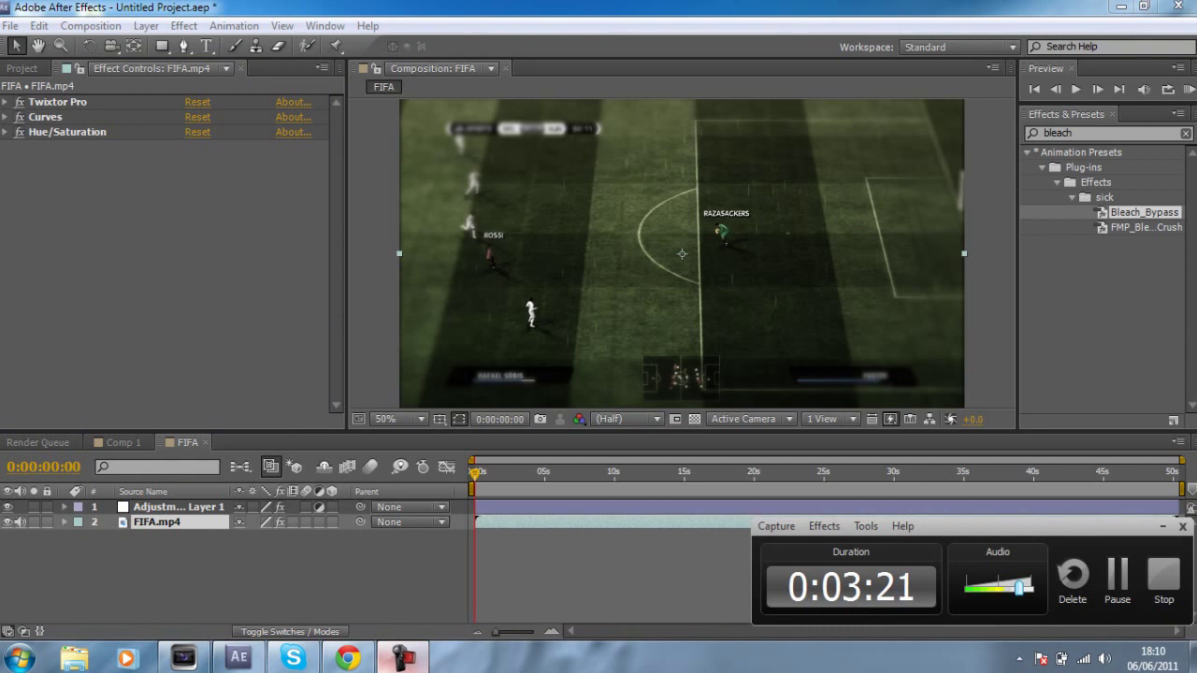
pyautogui.click(402, 657)
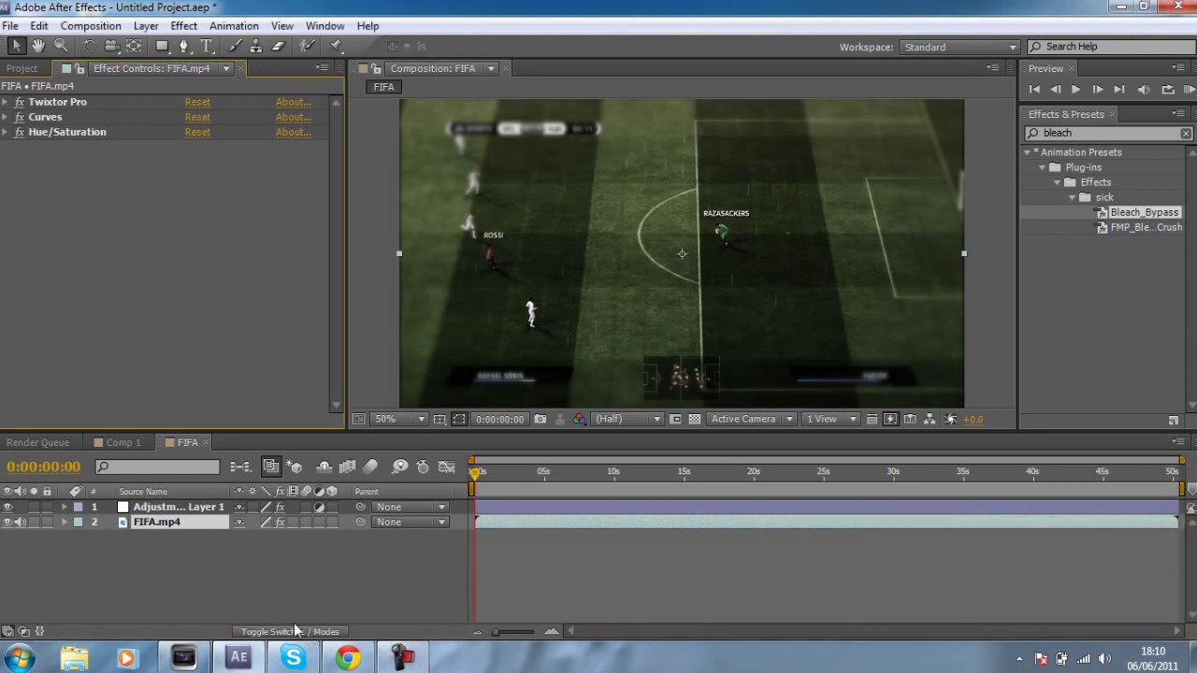
# - Expand FIFA.mp4 to Twixtor Pro's Output Control and cue the playhead near 0:00:02:39
pyautogui.click(66, 522)
pyautogui.click(79, 537)
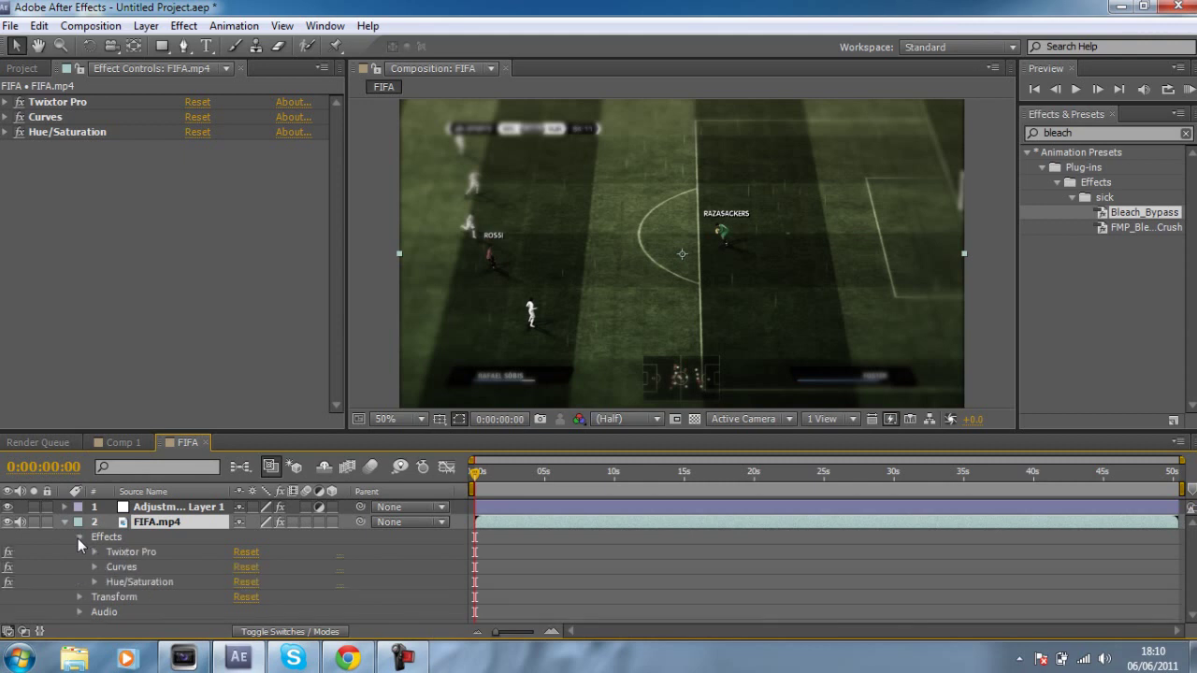
pyautogui.click(94, 552)
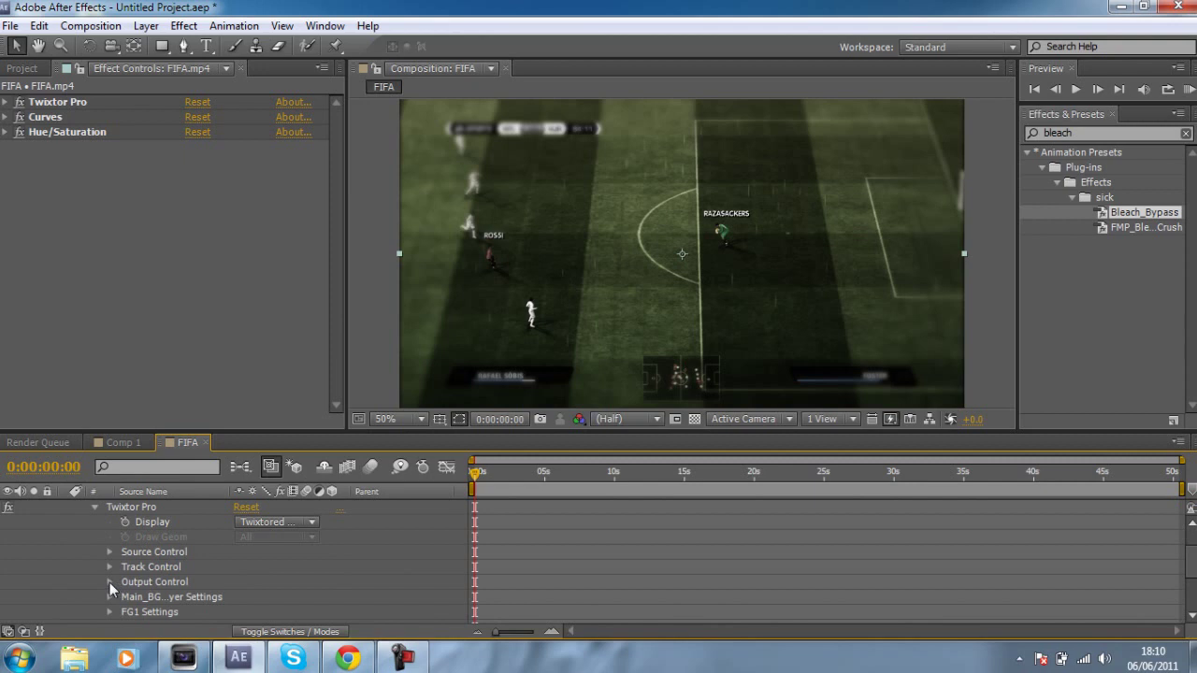
pyautogui.click(110, 582)
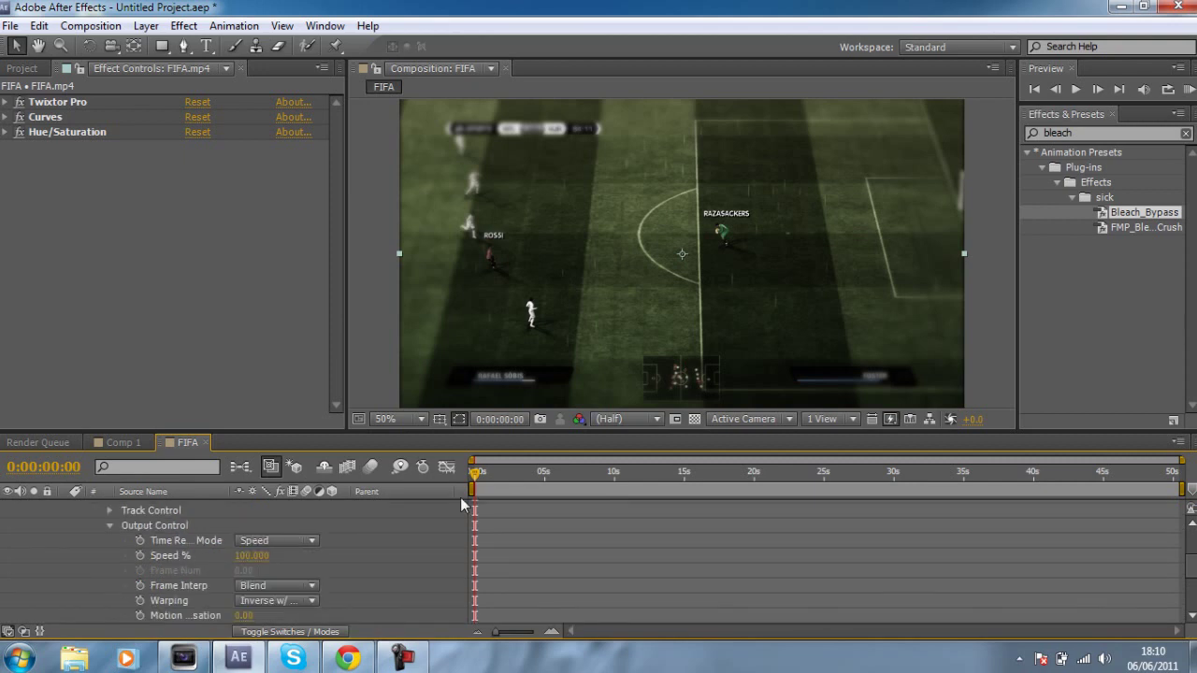
pyautogui.click(551, 479)
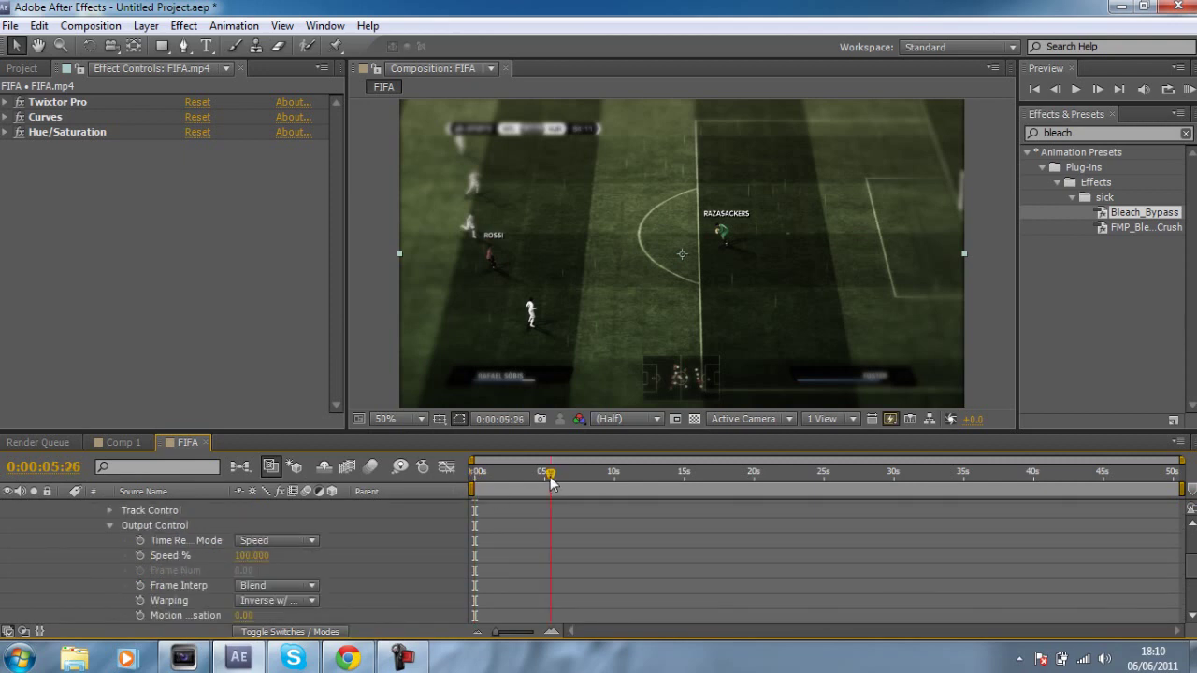
pyautogui.moveTo(550, 477)
pyautogui.mouseDown()
pyautogui.moveTo(581, 479)
pyautogui.moveTo(512, 482)
pyautogui.mouseUp()
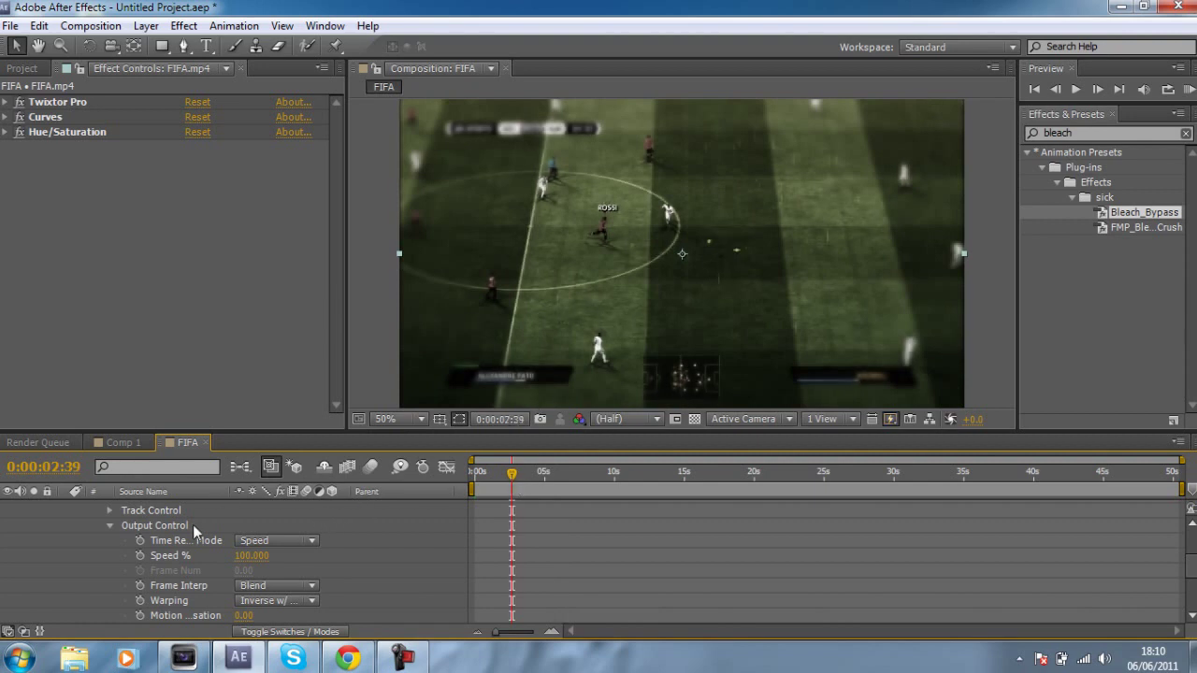
# - Keyframe Twixtor Speed % at 100 on 0:00:02:39 and 2% one frame later
pyautogui.click(140, 556)
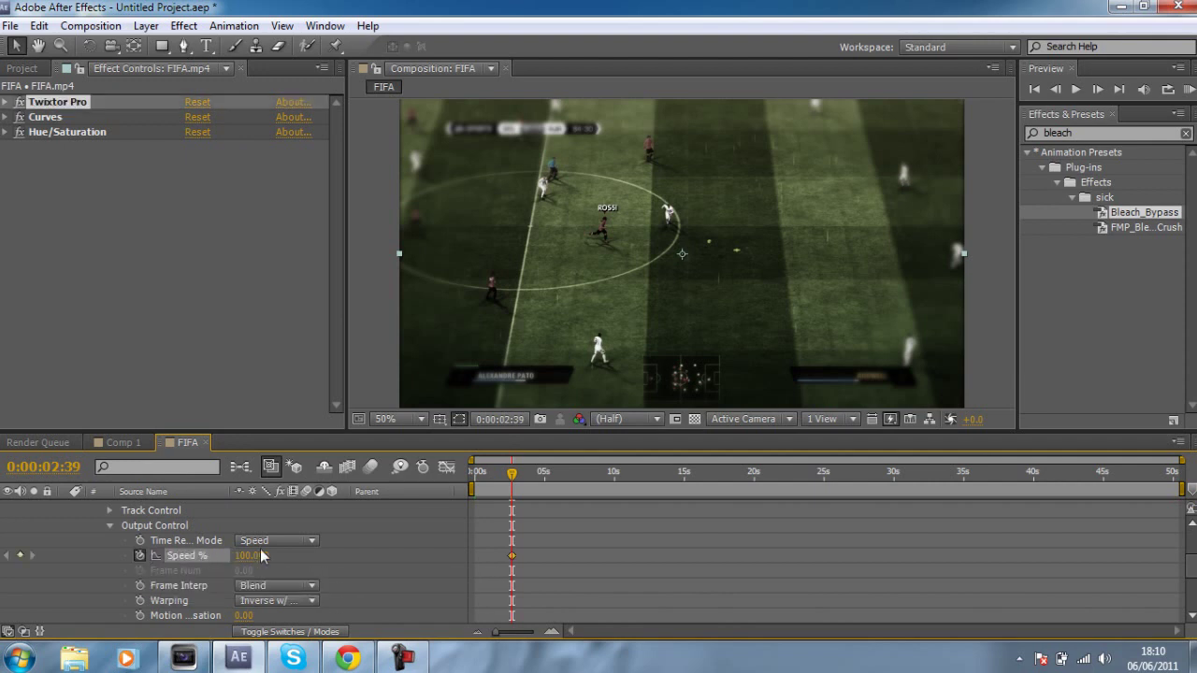
pyautogui.moveTo(503, 634); pyautogui.dragTo(562, 632)
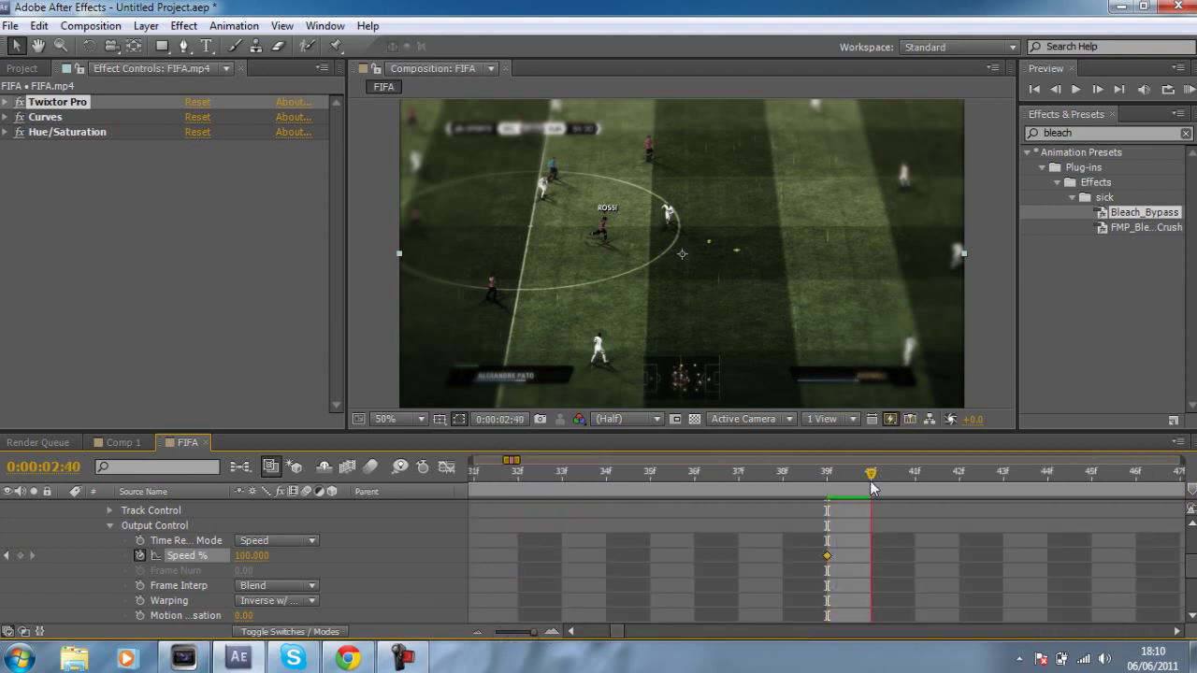
pyautogui.press('pagedown')
pyautogui.click(250, 556)
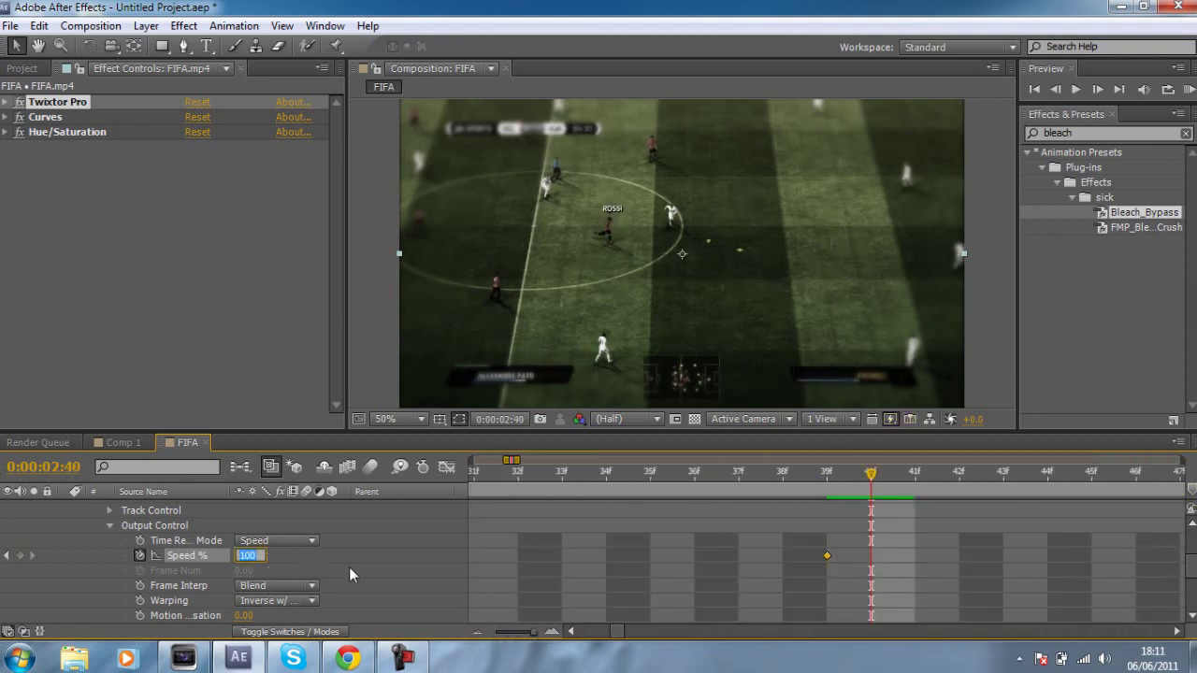
pyautogui.write('2')
pyautogui.press('Return')
pyautogui.moveTo(505, 633); pyautogui.dragTo(484, 636)
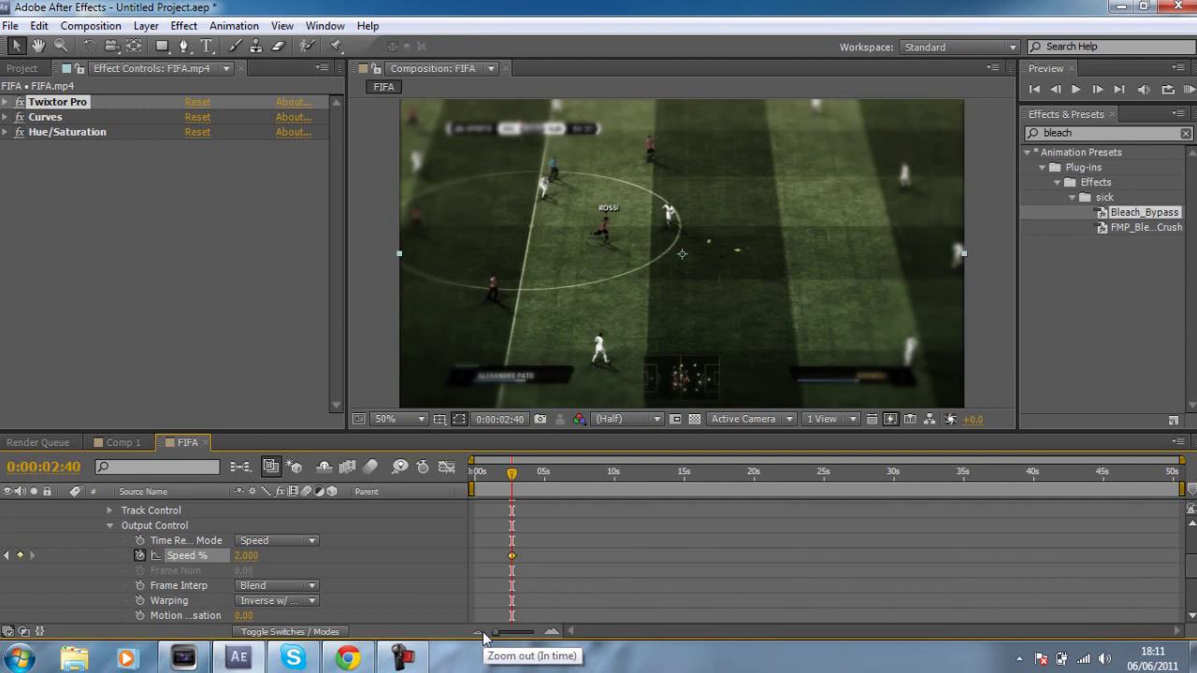
pyautogui.moveTo(512, 479); pyautogui.dragTo(582, 488)
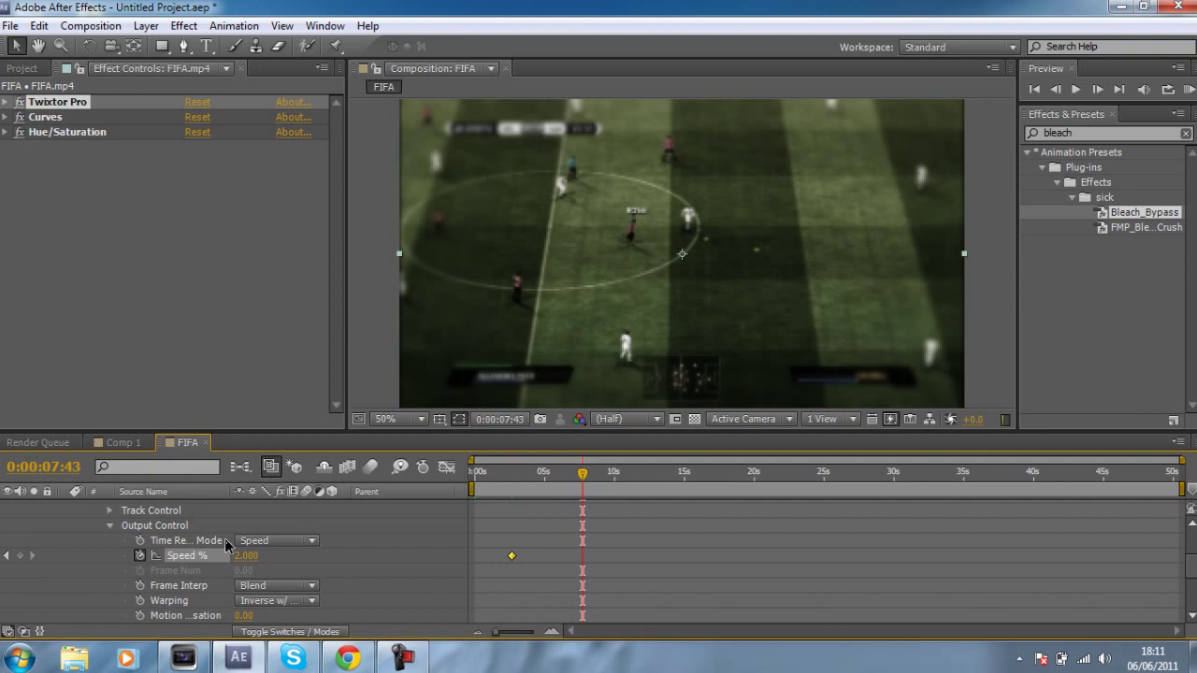
# - Keyframe Speed % holding 2% at 0:00:07:43 and back to 100% at 0:00:07:44
pyautogui.click(20, 557)
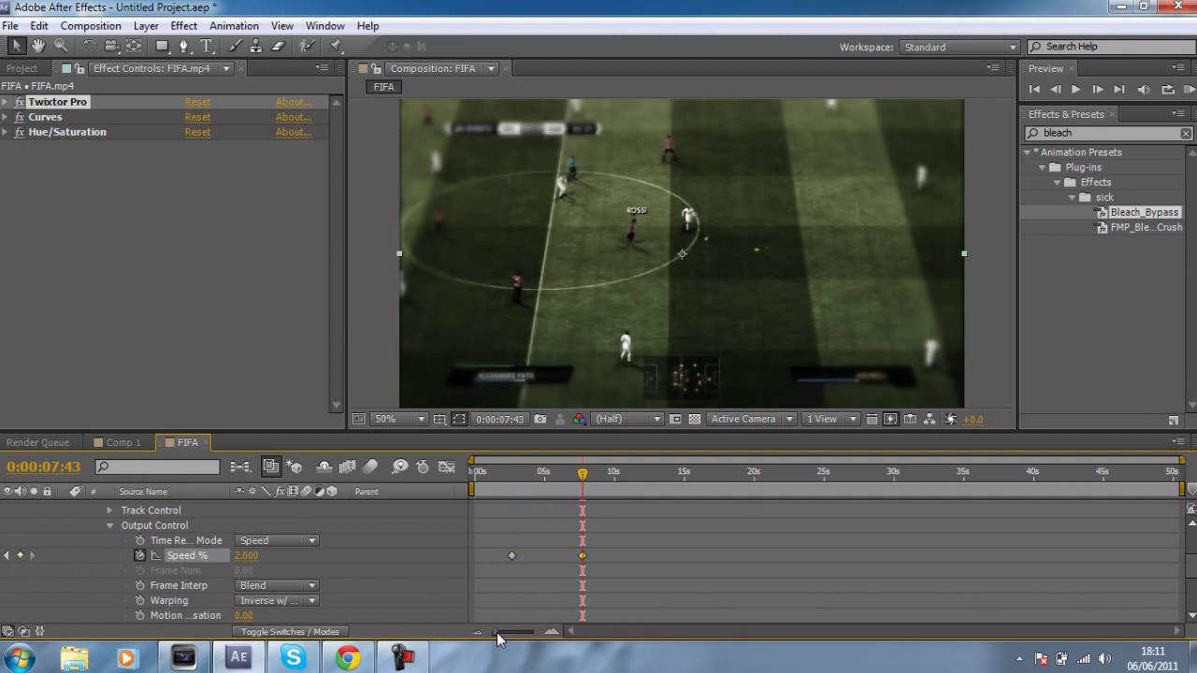
pyautogui.moveTo(500, 635); pyautogui.dragTo(544, 638)
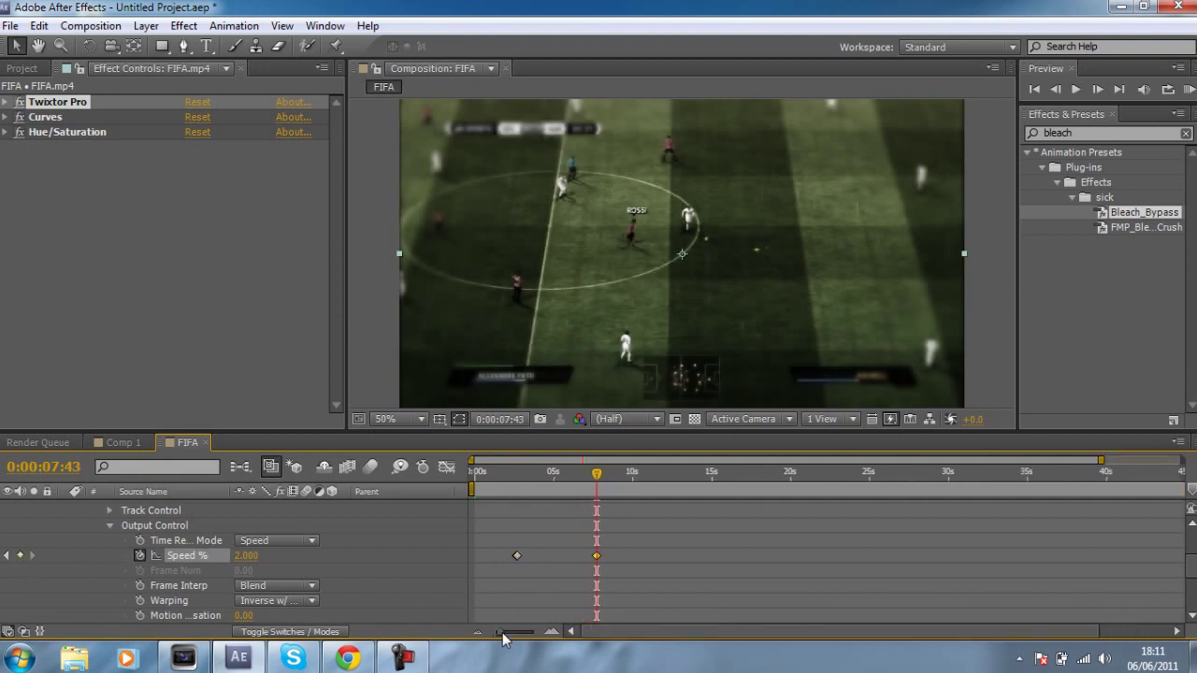
pyautogui.click(886, 491)
pyautogui.click(245, 556)
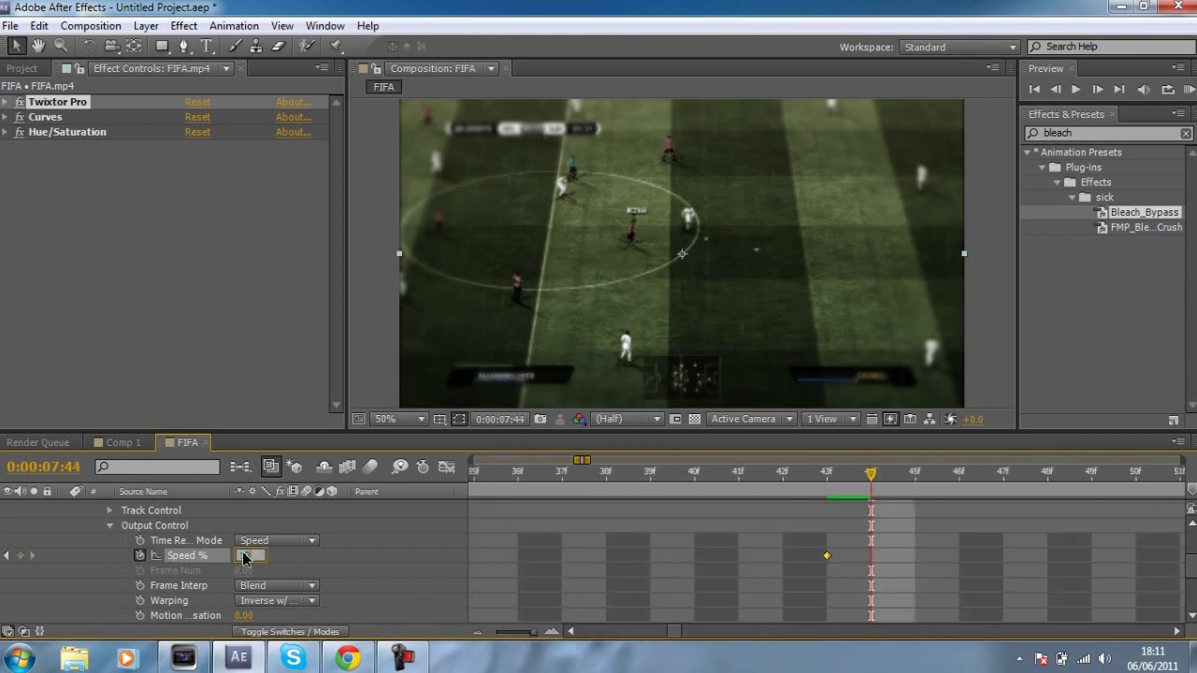
pyautogui.write('100')
pyautogui.press('Return')
pyautogui.moveTo(505, 636); pyautogui.dragTo(475, 633)
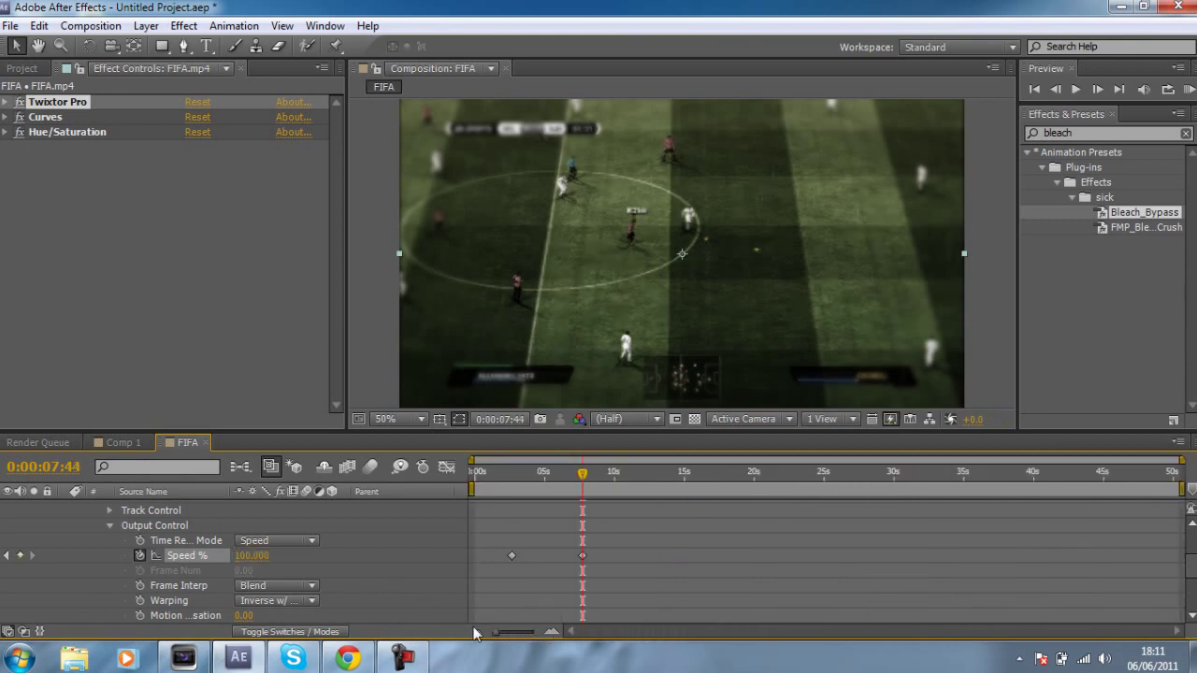
# - Scrub through the slow-motion section and start the work area at about one second
pyautogui.click(504, 473)
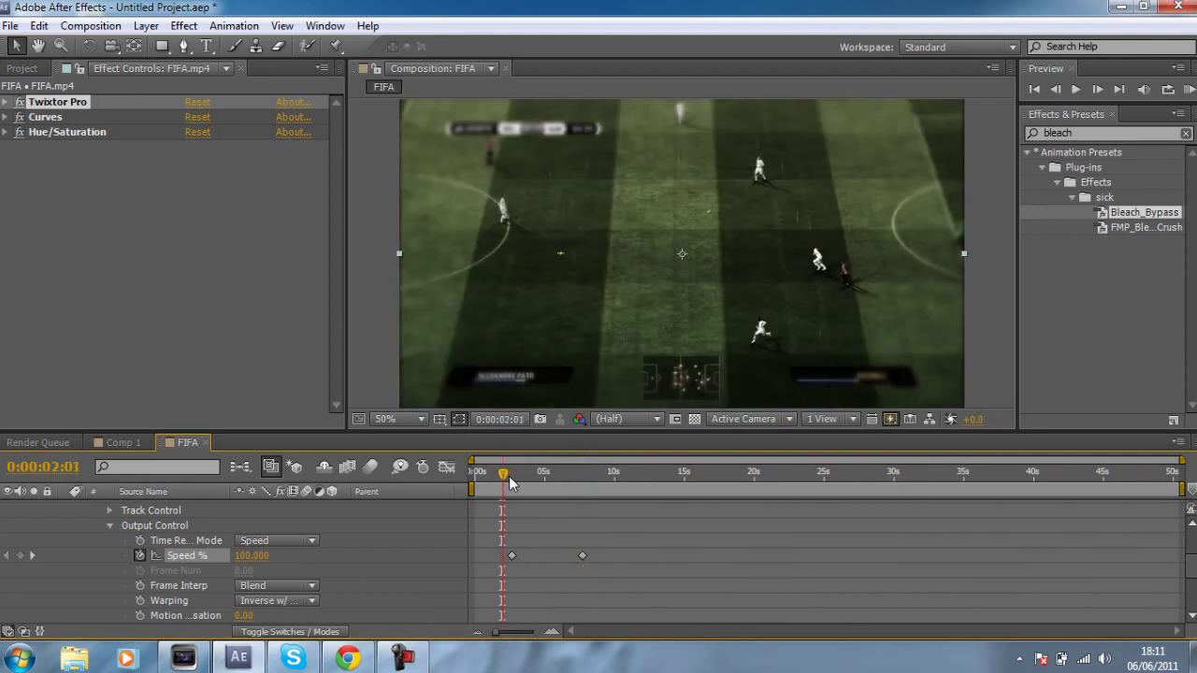
pyautogui.moveTo(510, 483); pyautogui.dragTo(580, 489)
pyautogui.moveTo(469, 490); pyautogui.dragTo(495, 490)
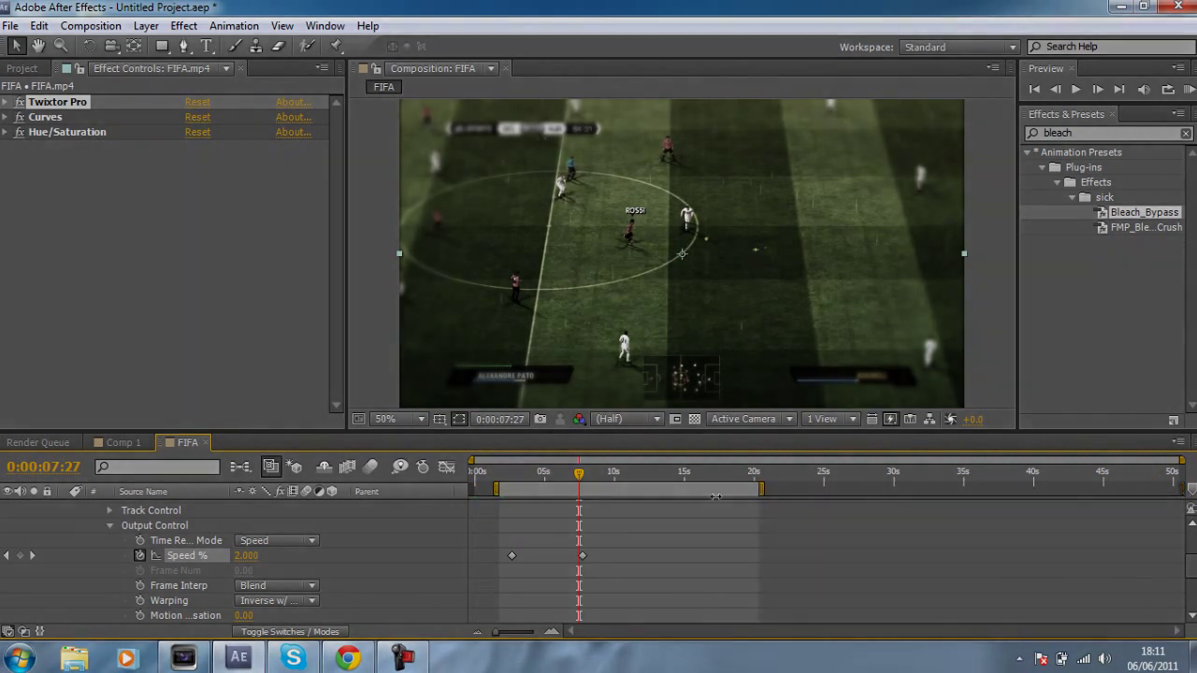